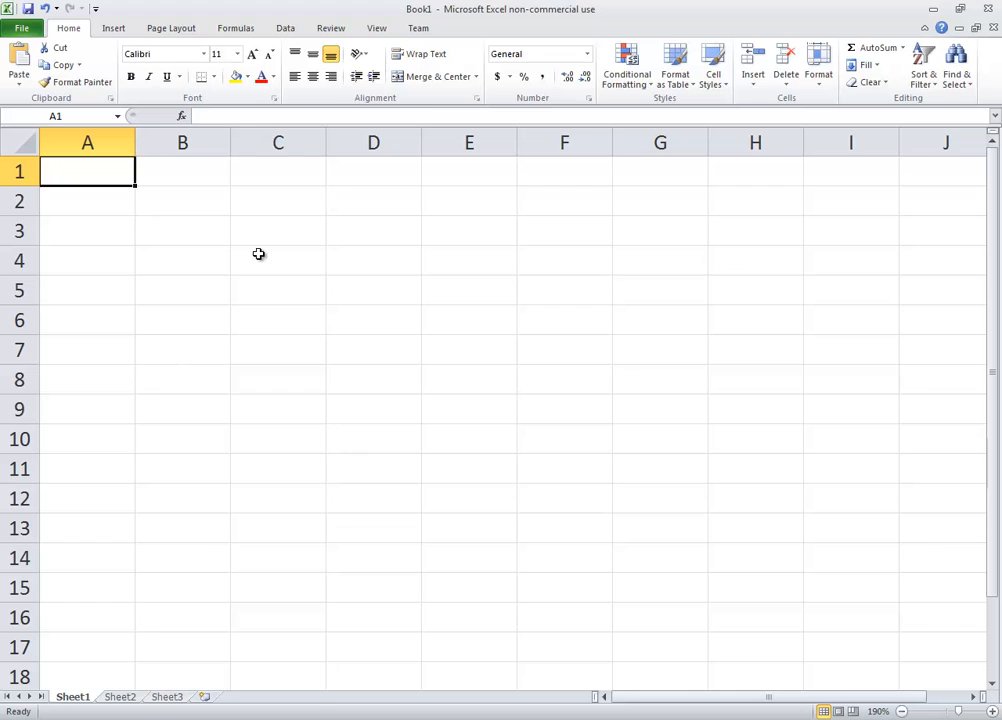
Enter the first four values of the PowerPoint slide's data, 13, 19, 23 and 31, in cells A1 to A4 of the Excel sheet
text(13)
key(Return)
text(19)
key(Return)
key(alt+Tab)
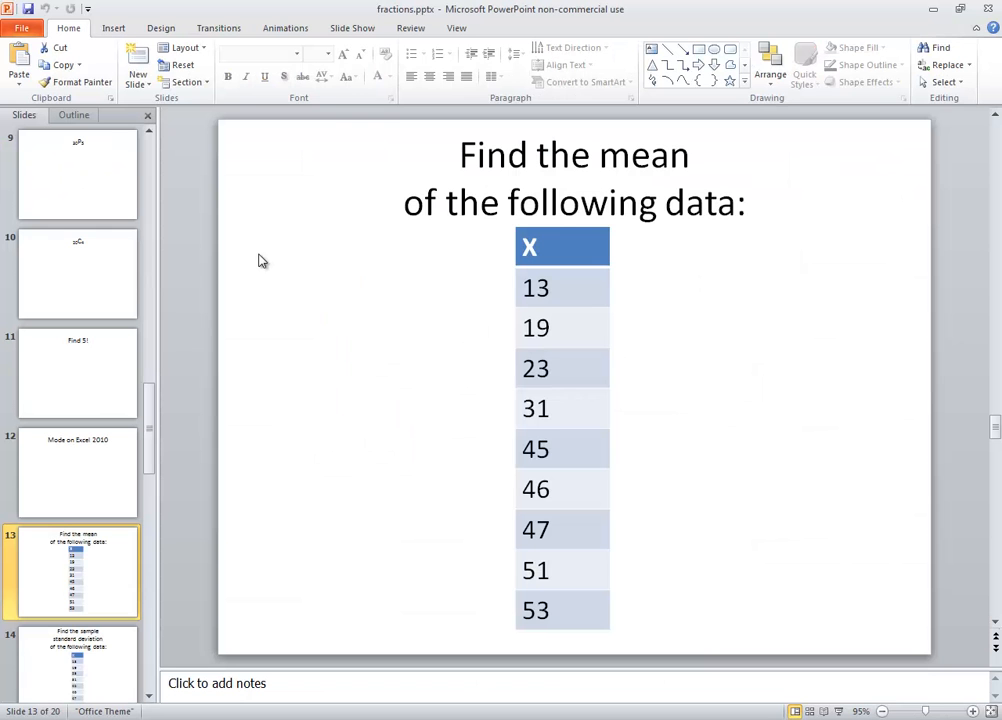
key(alt+Tab)
text(23)
key(Return)
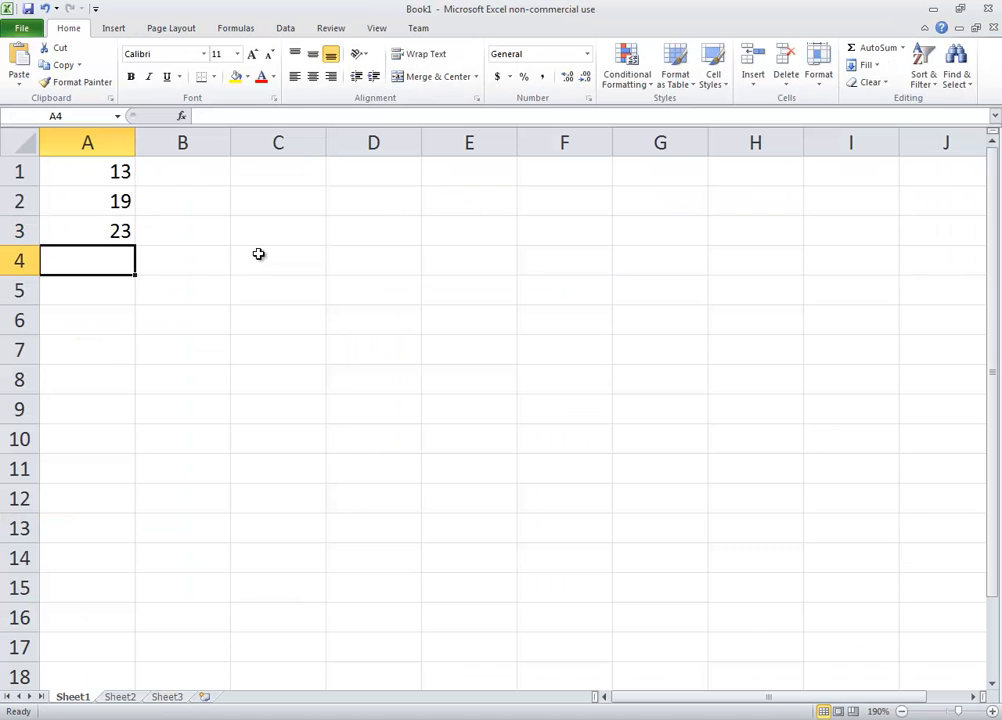
text(31)
key(Return)
Check the PowerPoint slide and continue the Excel data column with 45, 46 and 47 in cells A5 to A7
key(alt+Tab)
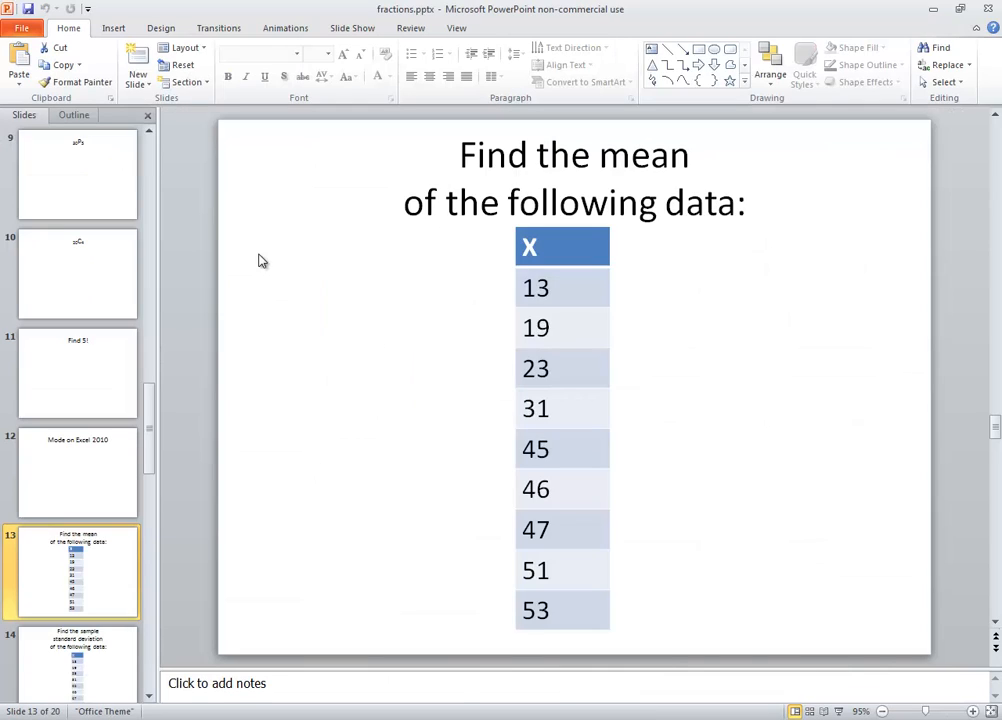
key(alt+Tab)
text(45)
key(Return)
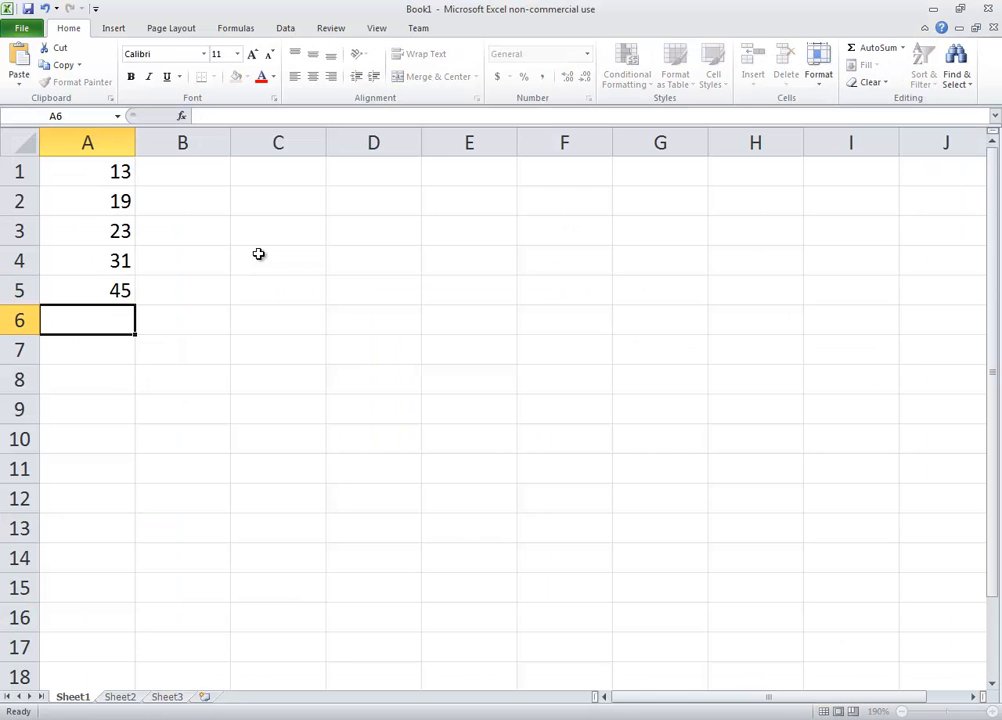
text(46)
key(Return)
text(47)
key(Return)
Check the PowerPoint slide again and complete the Excel data column with 51 and 53 in cells A8 and A9
key(alt+Tab)
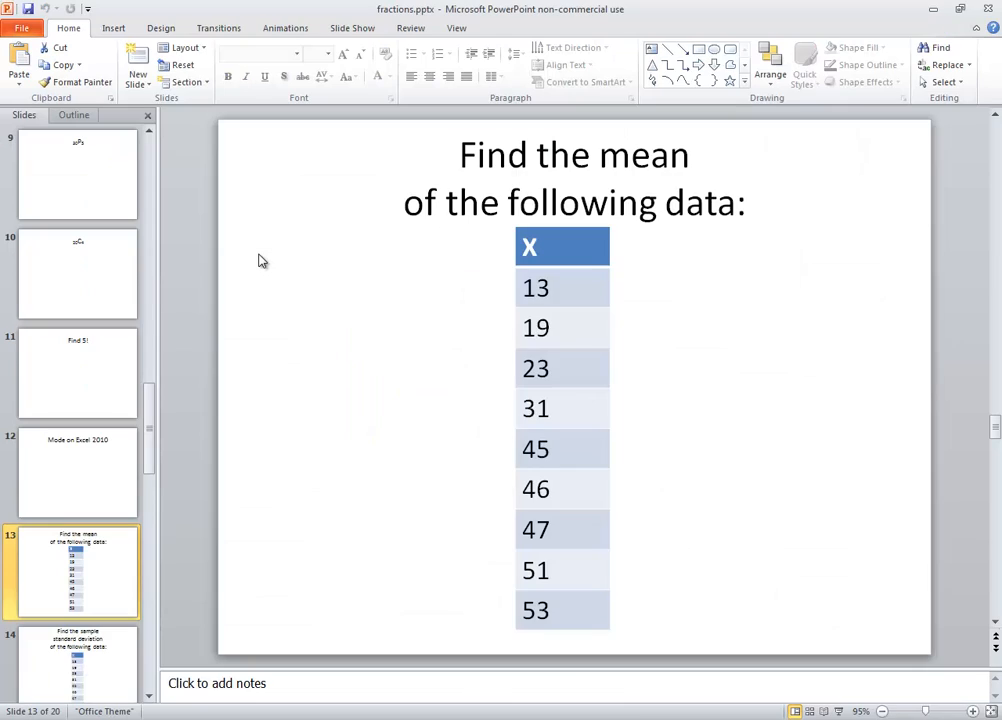
key(alt+Tab)
text(51)
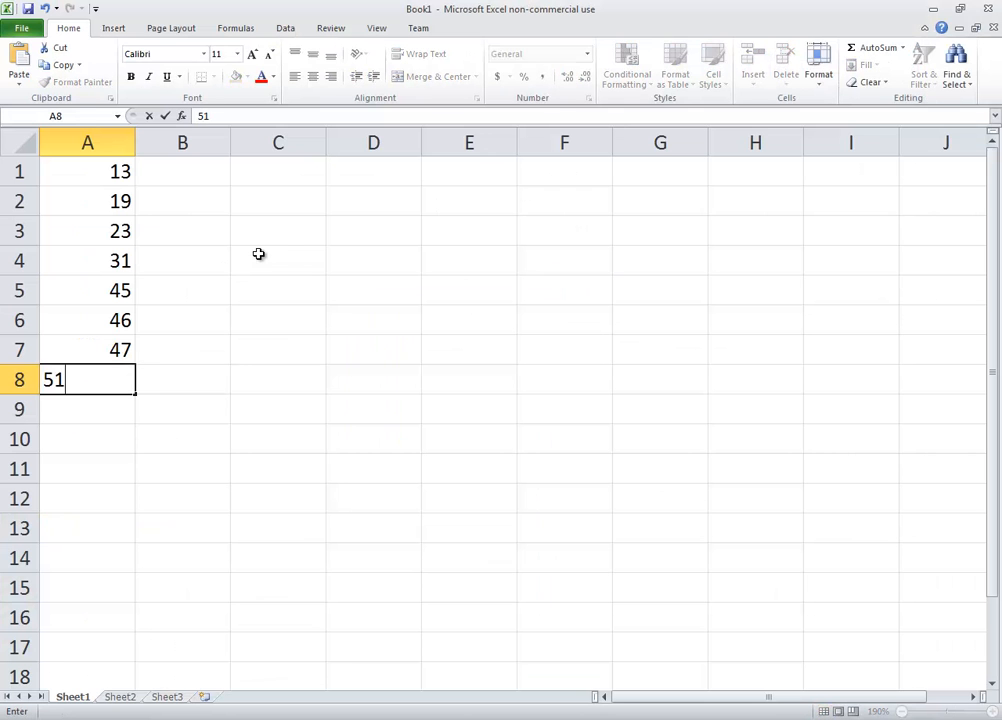
key(Return)
text(53)
key(Return)
Calculate the mean of the data in cell A11 with the typed formula =average(A1:A9)
key(Return)
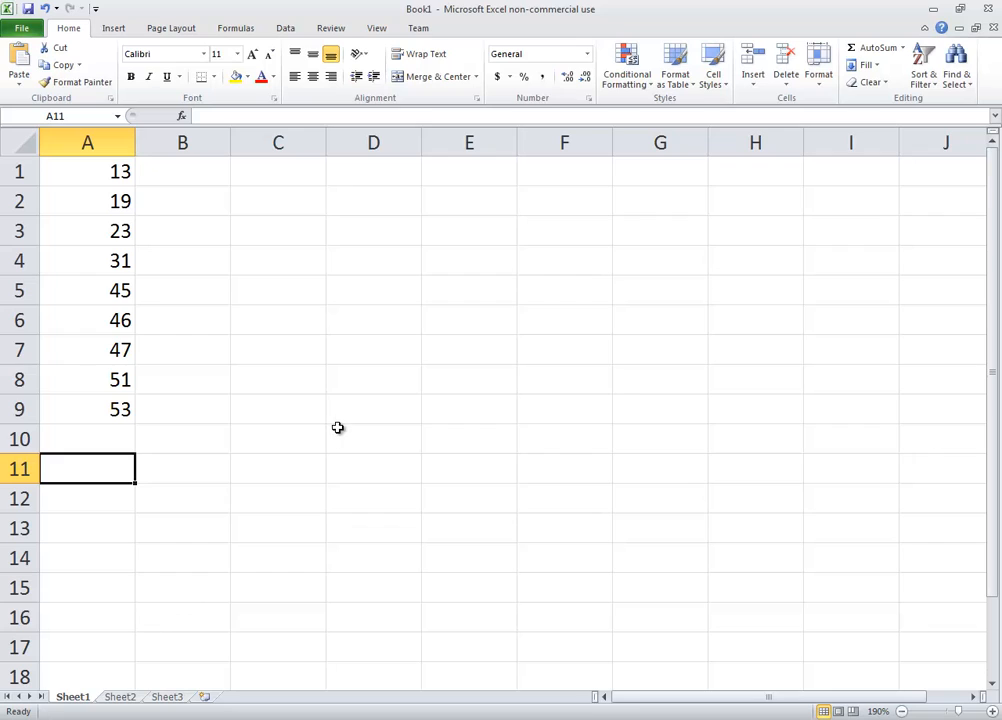
click(204, 468)
click(92, 470)
text(=)
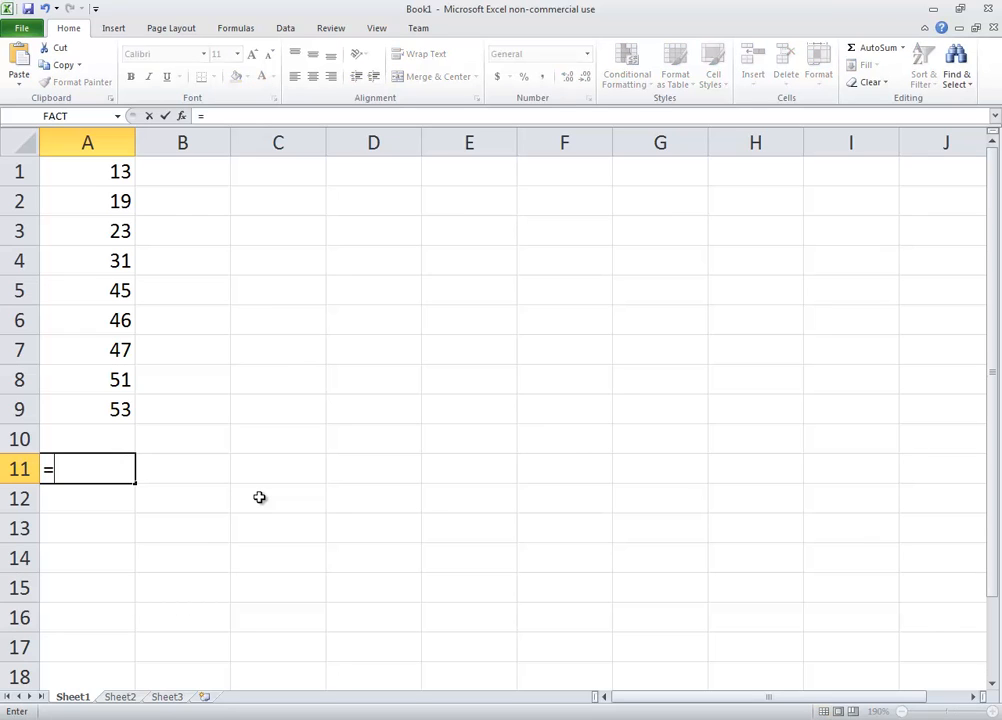
text(averag)
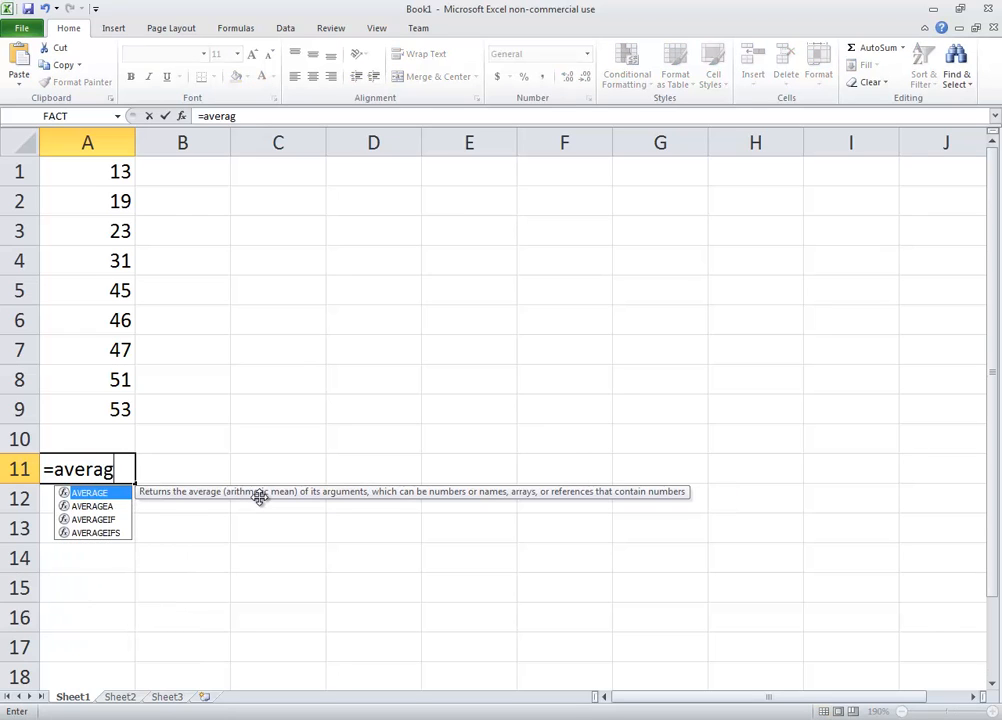
text(e()
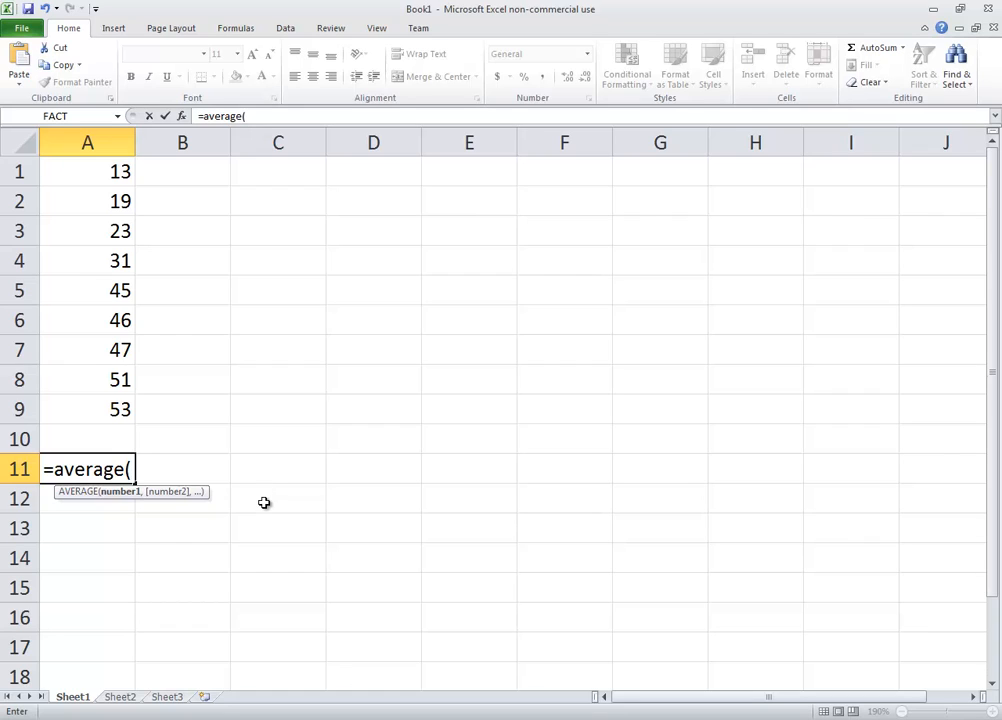
text(A1:A9))
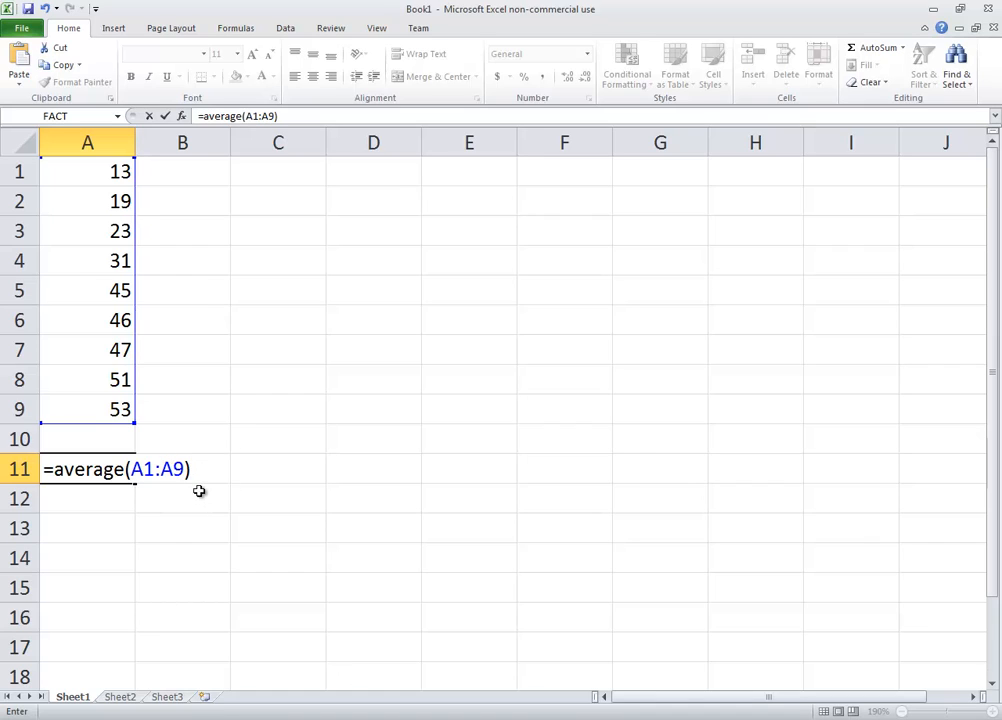
key(Return)
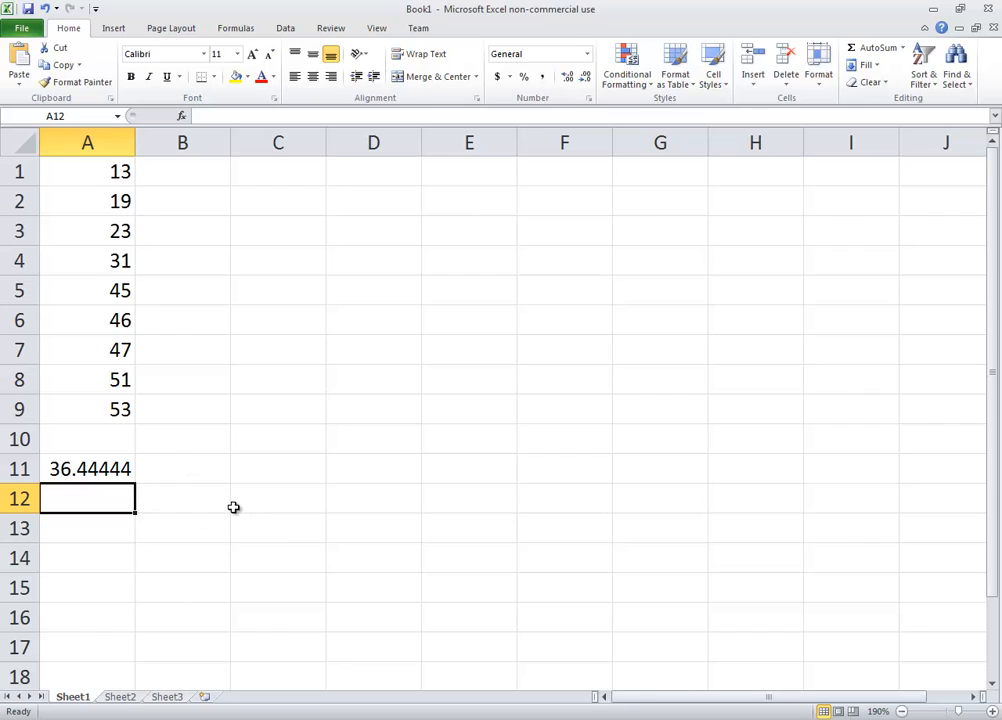
Calculate the mean in cell A12 with an average formula, picking the range A1:A9 directly on the sheet
text(=)
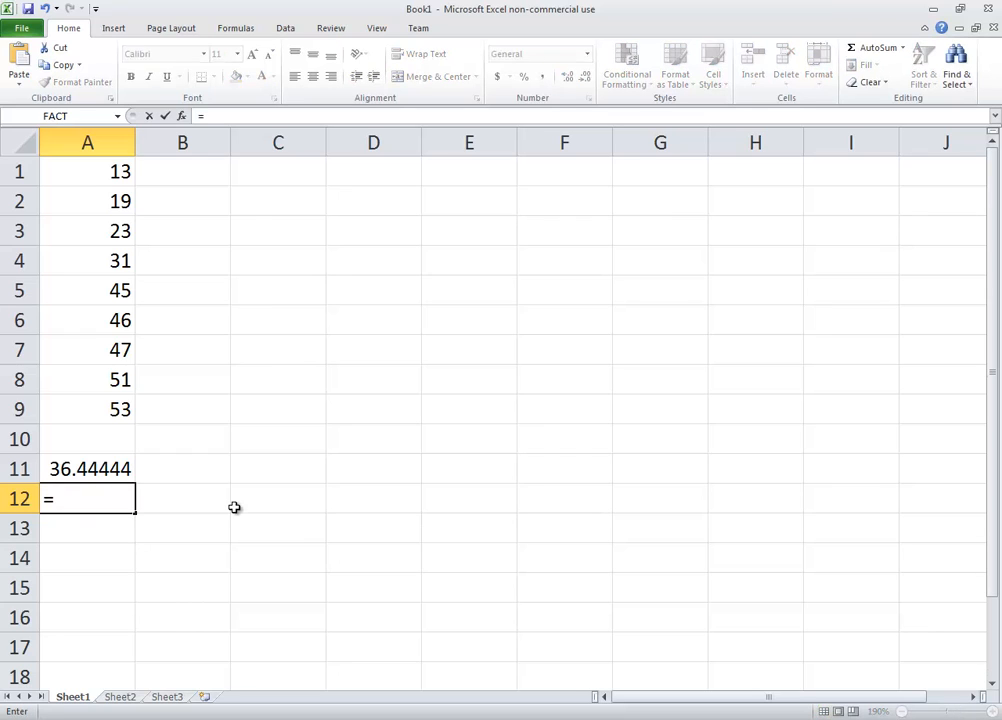
text(average()
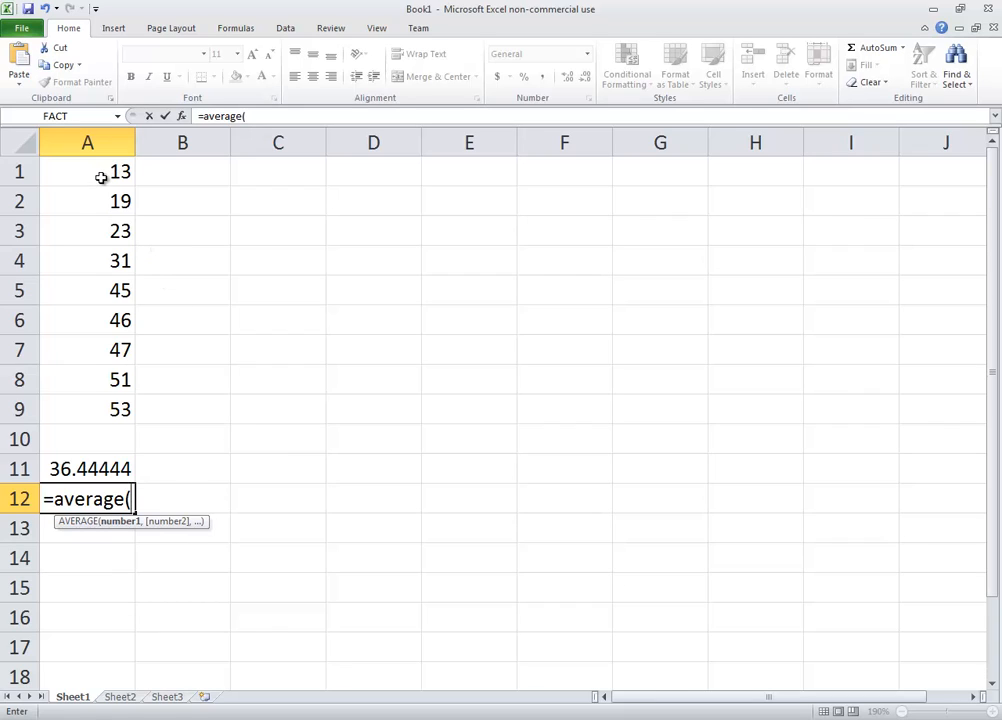
drag(102, 172, 104, 410)
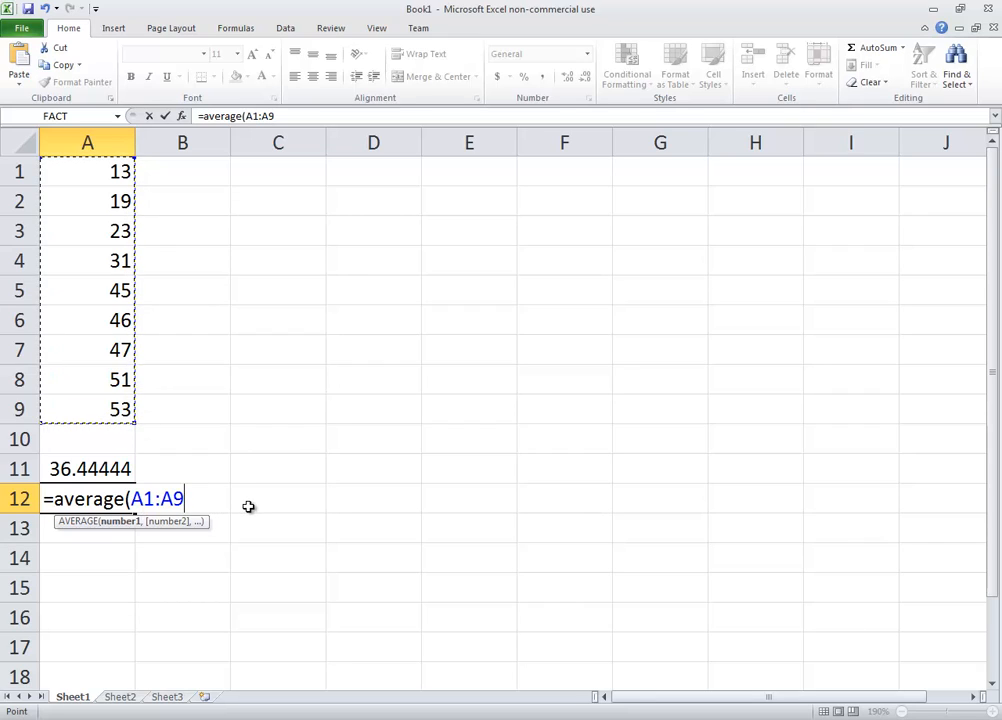
text())
key(Return)
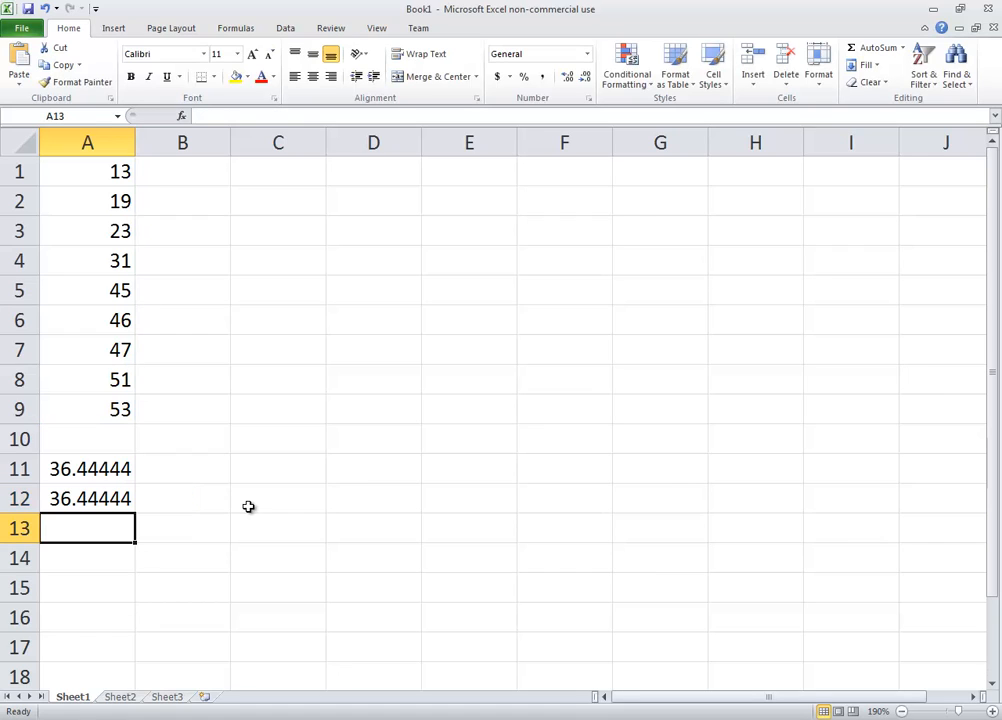
Calculate the mean in cell A13 with the autocompleted AVERAGE function, picking A1:A9 as Number1 through the Function Arguments dialog
text(=avera)
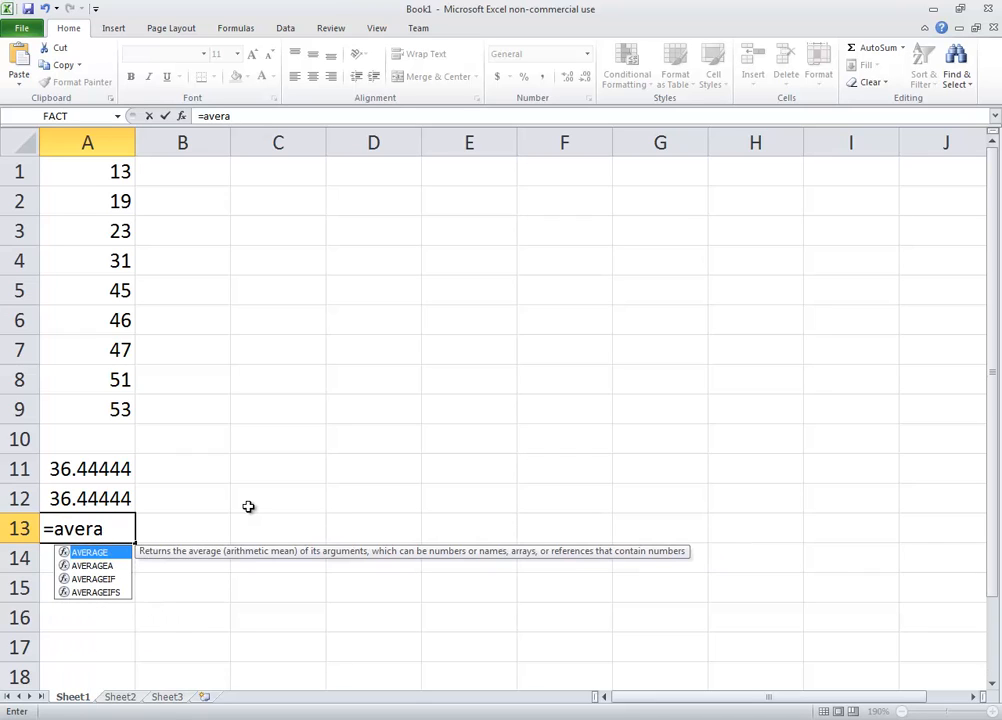
key(Tab)
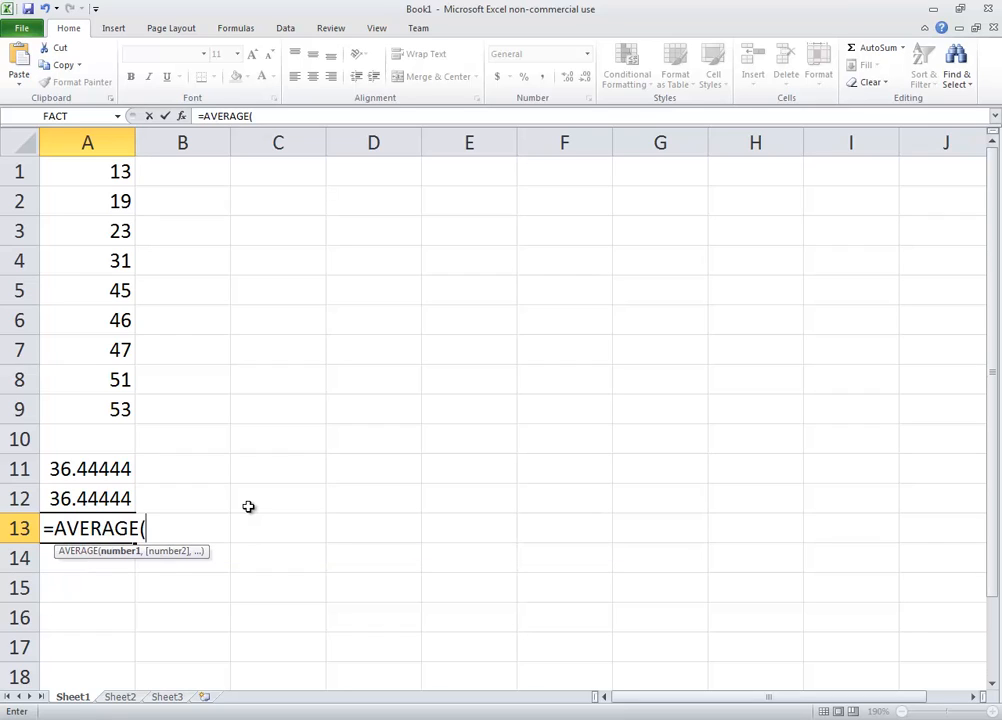
click(183, 117)
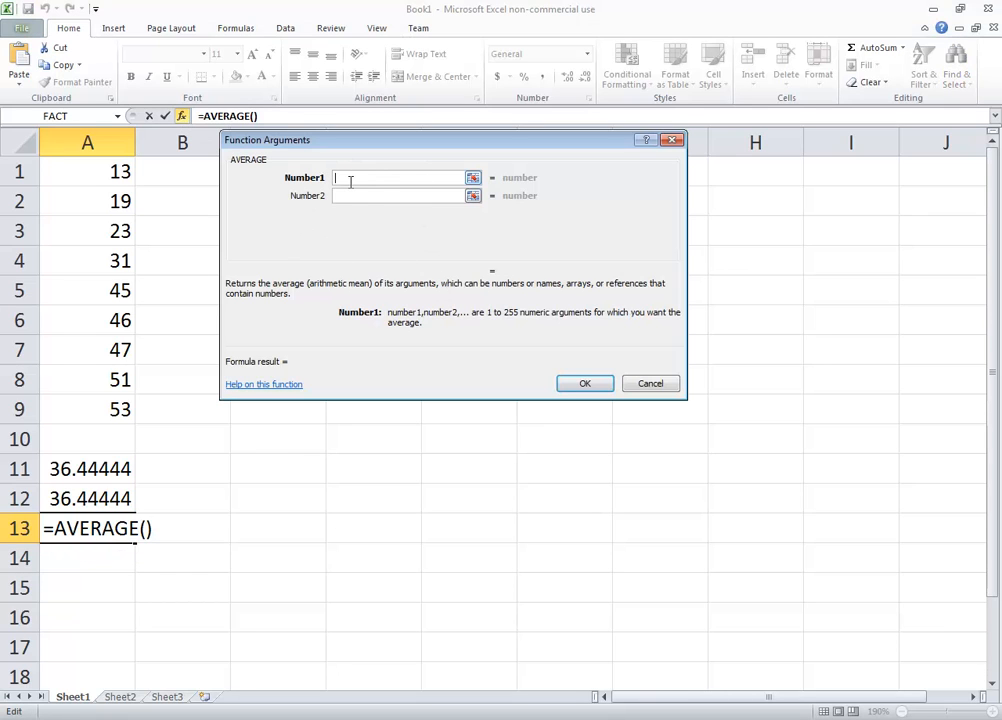
click(473, 178)
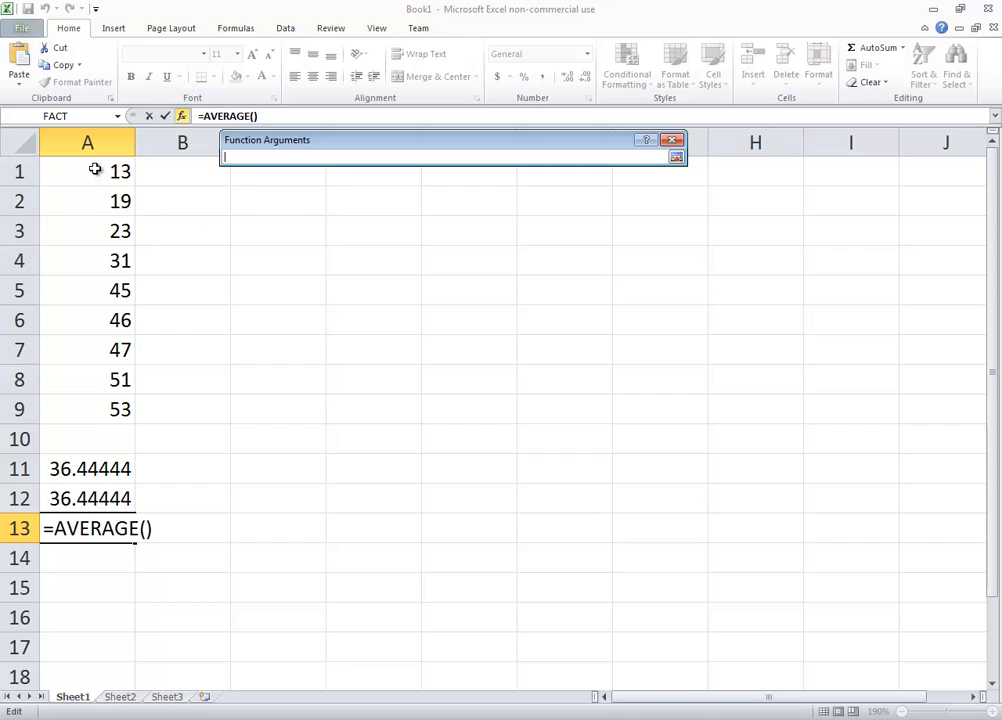
drag(95, 169, 96, 411)
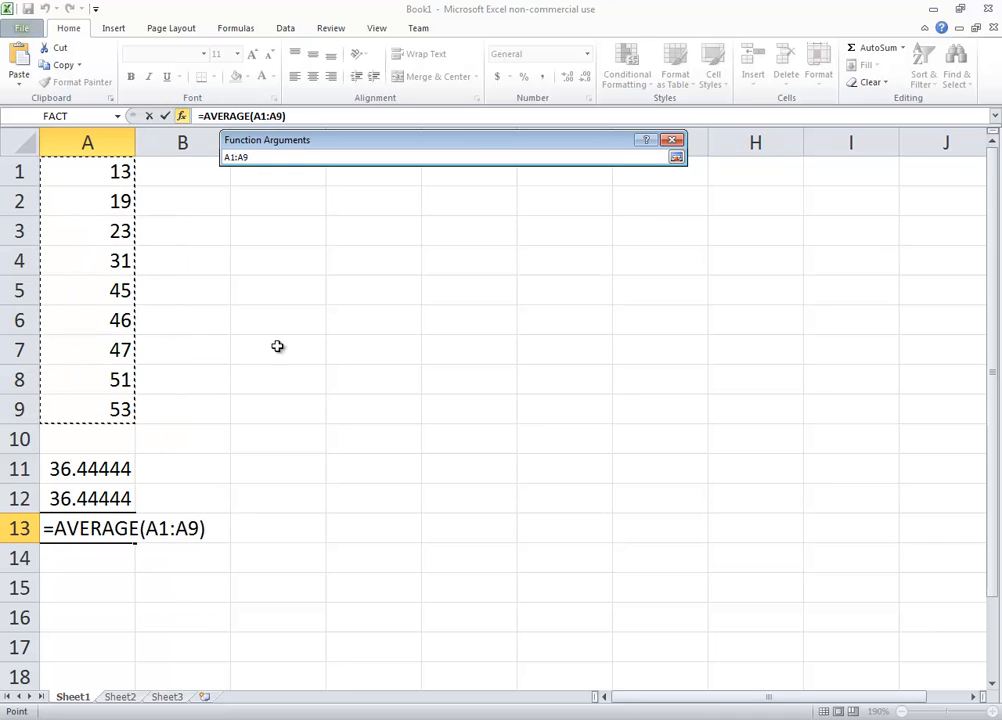
click(676, 157)
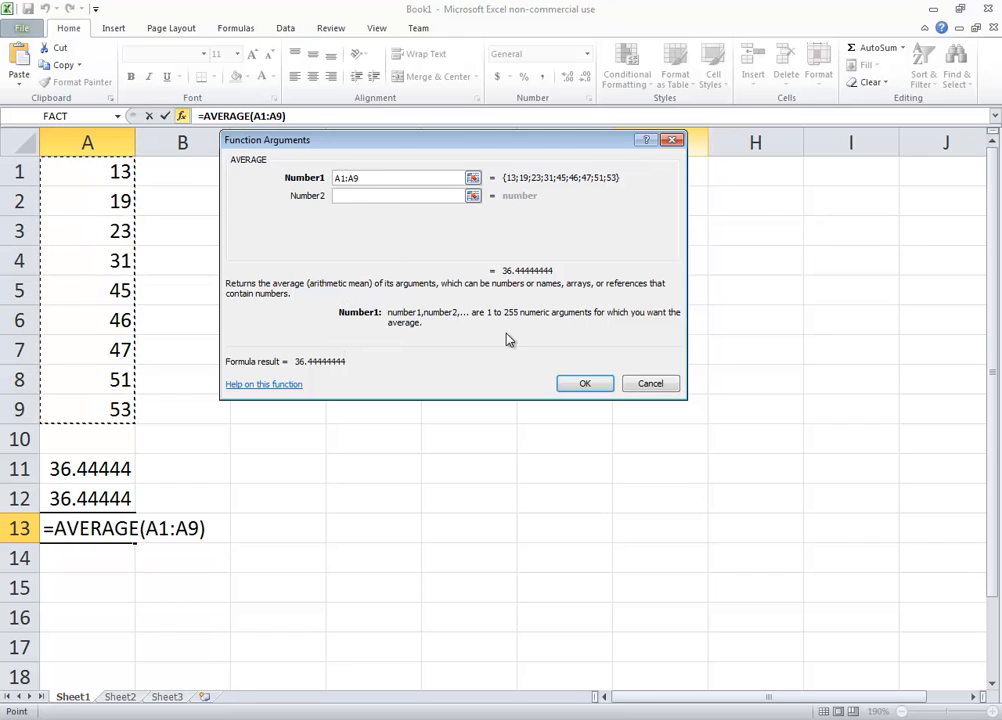
click(582, 384)
Start inserting a function in cell A14, show the Statistical category and view the descriptions of AVERAGEIF, AVERAGEIFS and BETA.DIST
click(88, 562)
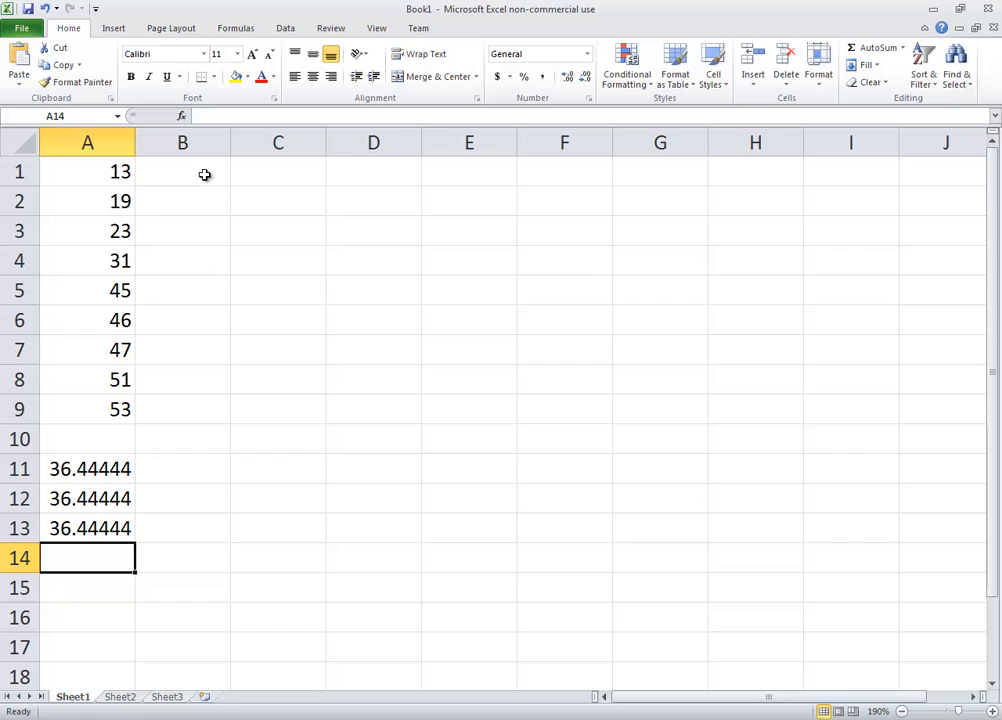
click(182, 117)
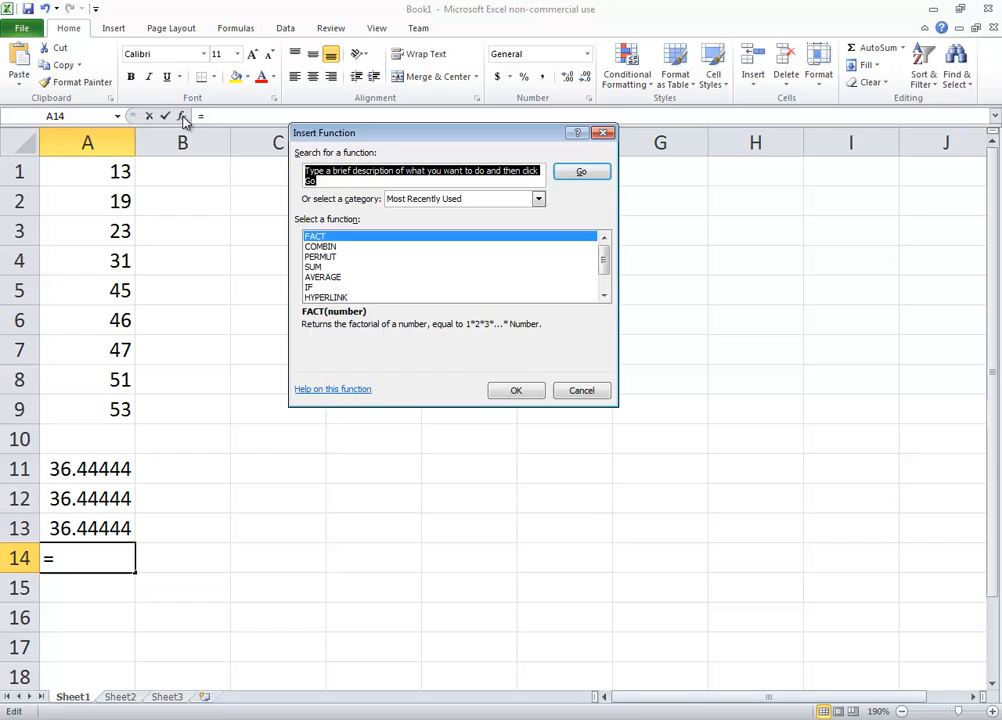
click(539, 201)
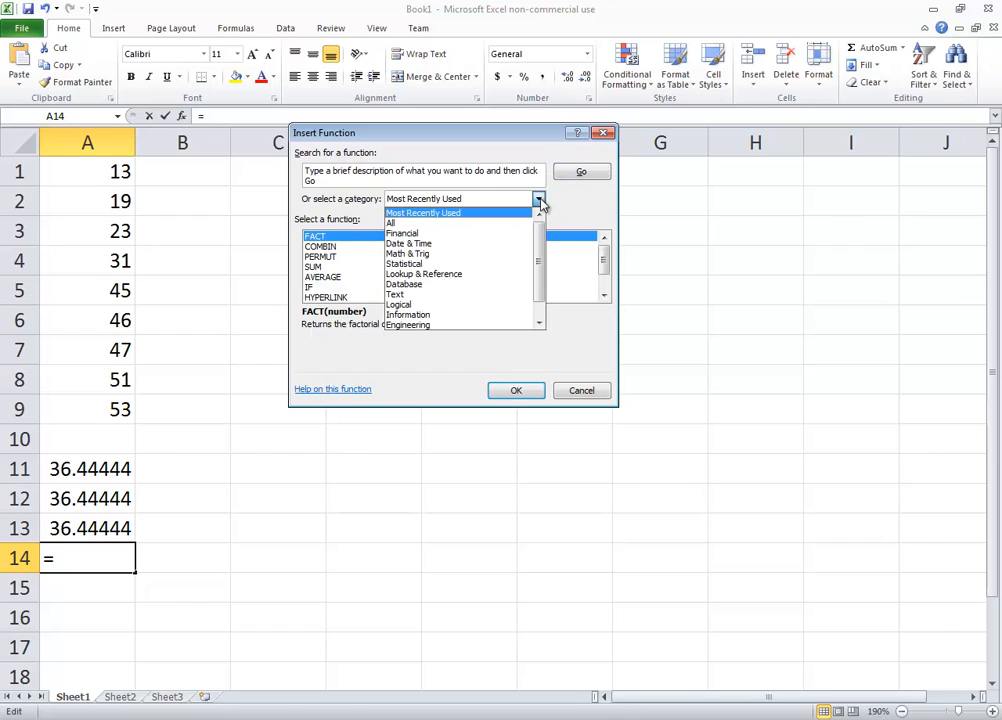
click(435, 264)
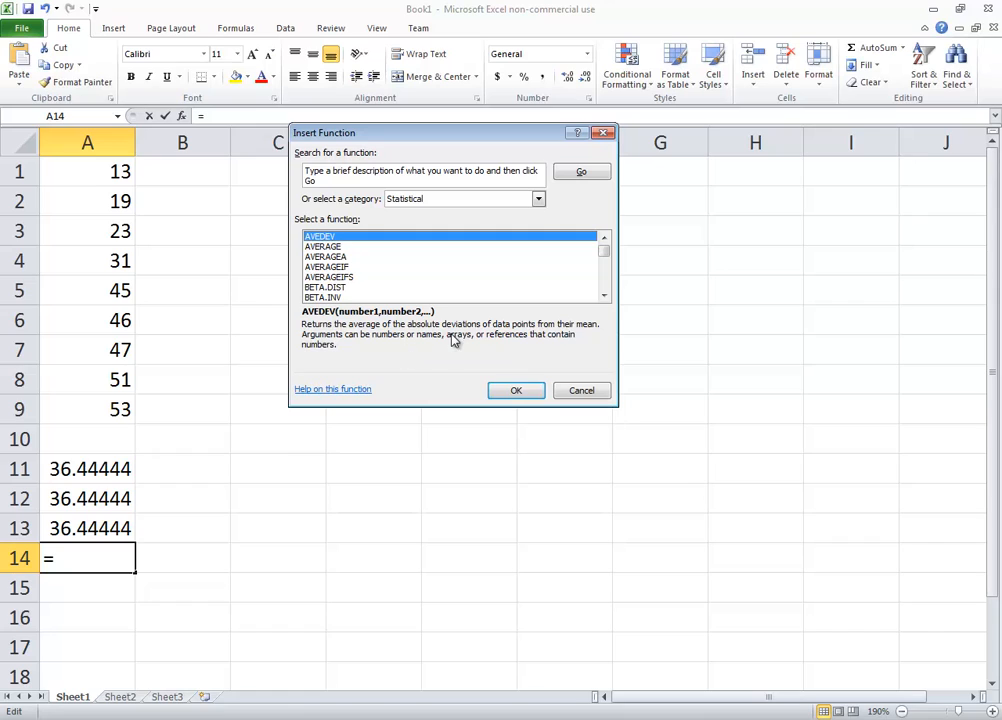
click(340, 267)
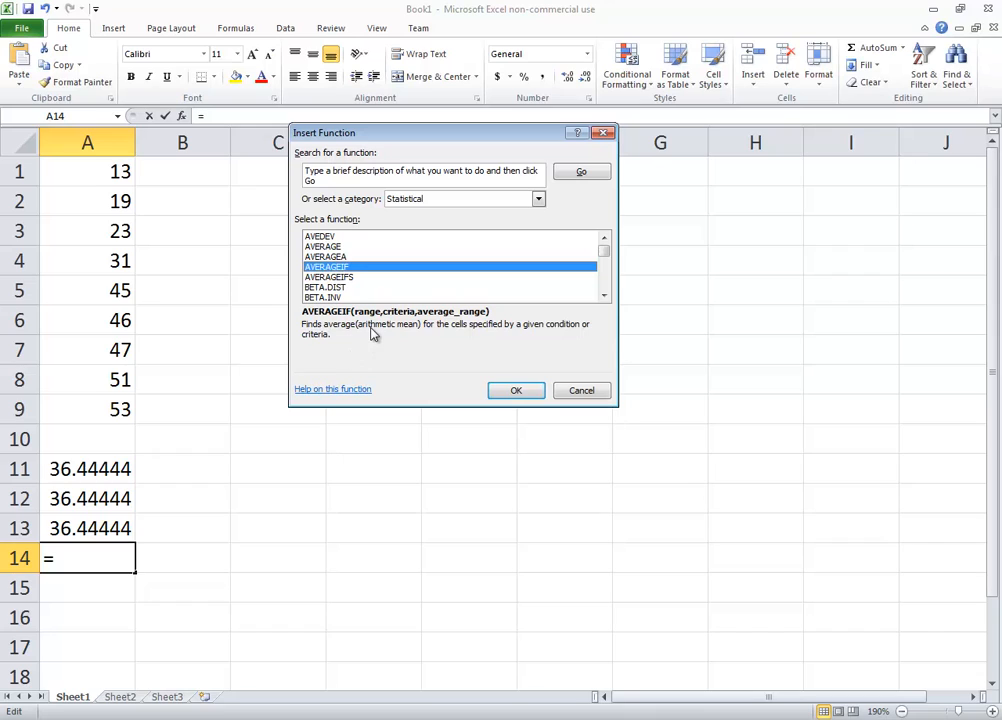
click(343, 279)
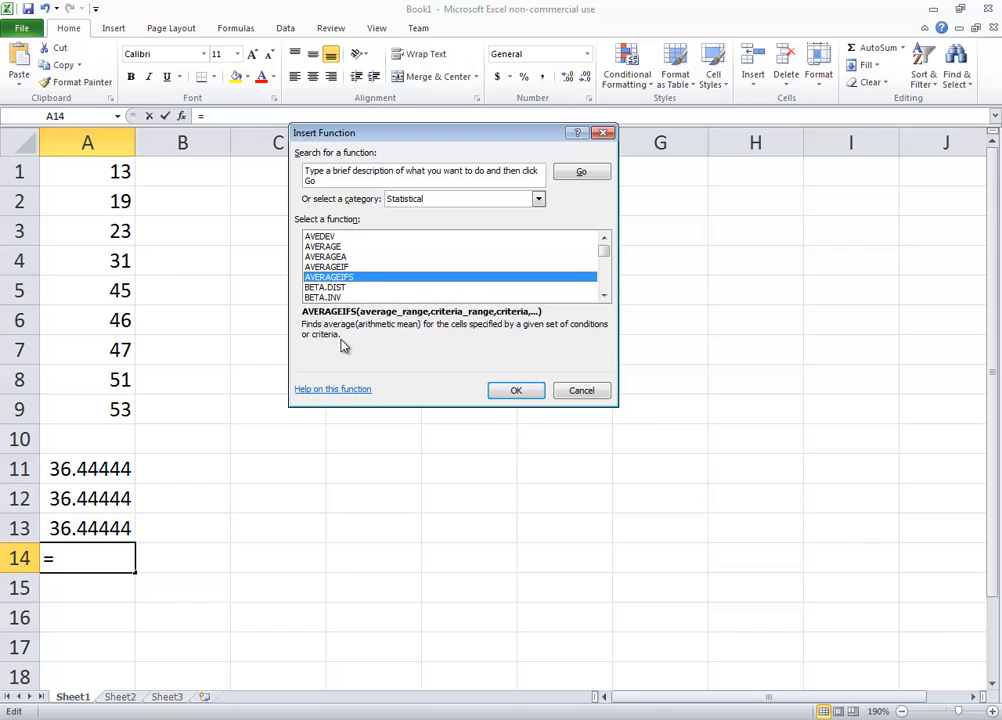
click(330, 288)
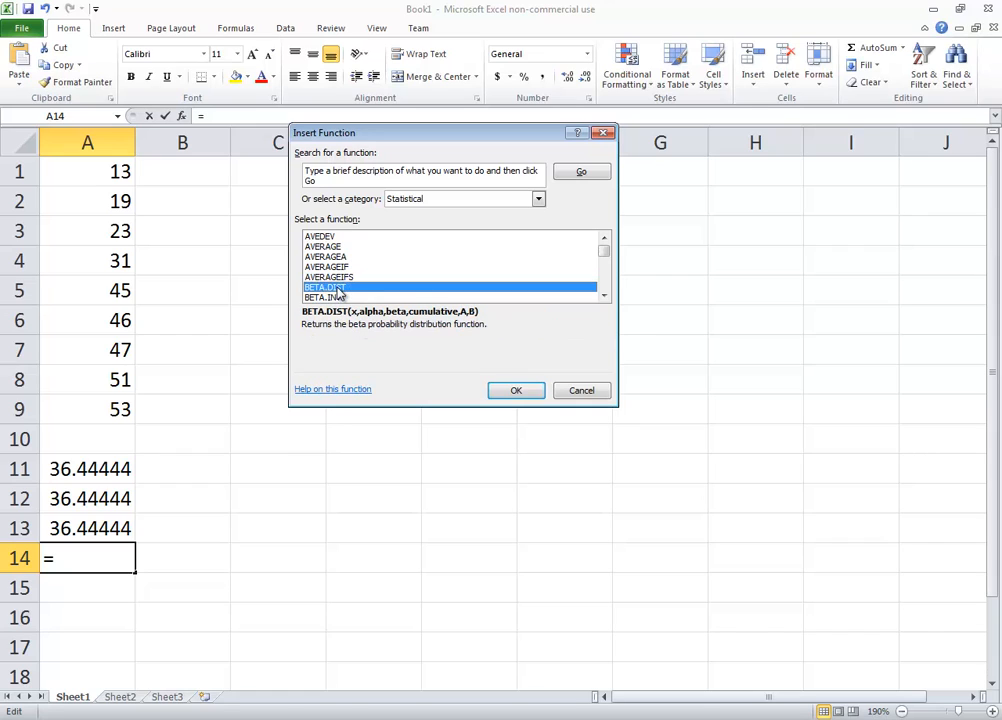
Insert the AVERAGE function from the Statistical list into cell A14 with A1:A9 as Number1
click(328, 247)
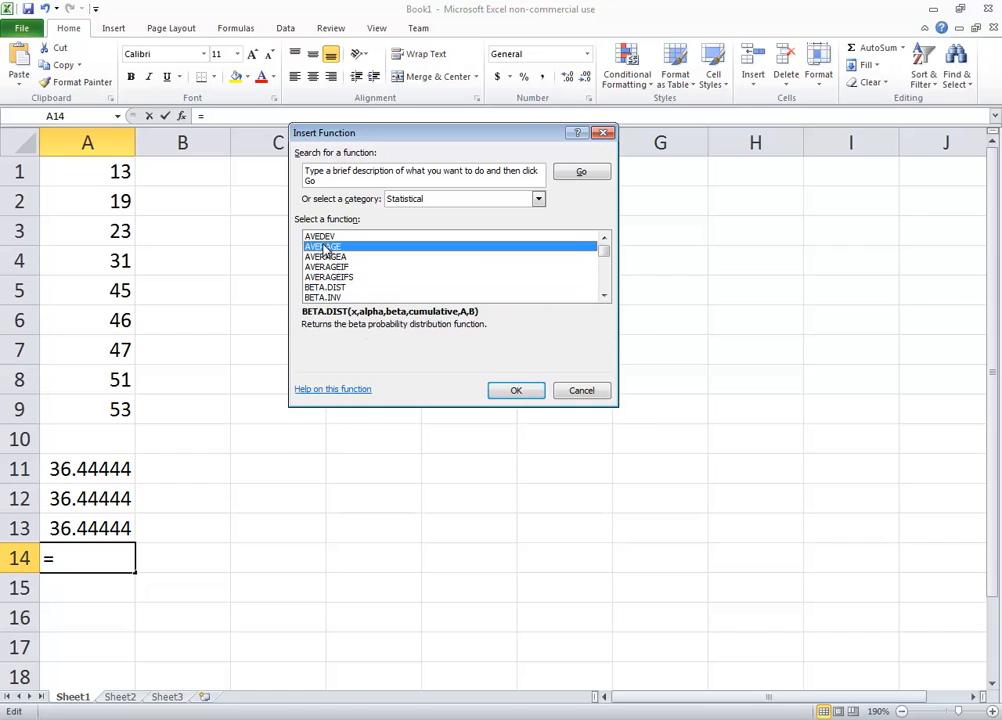
click(516, 391)
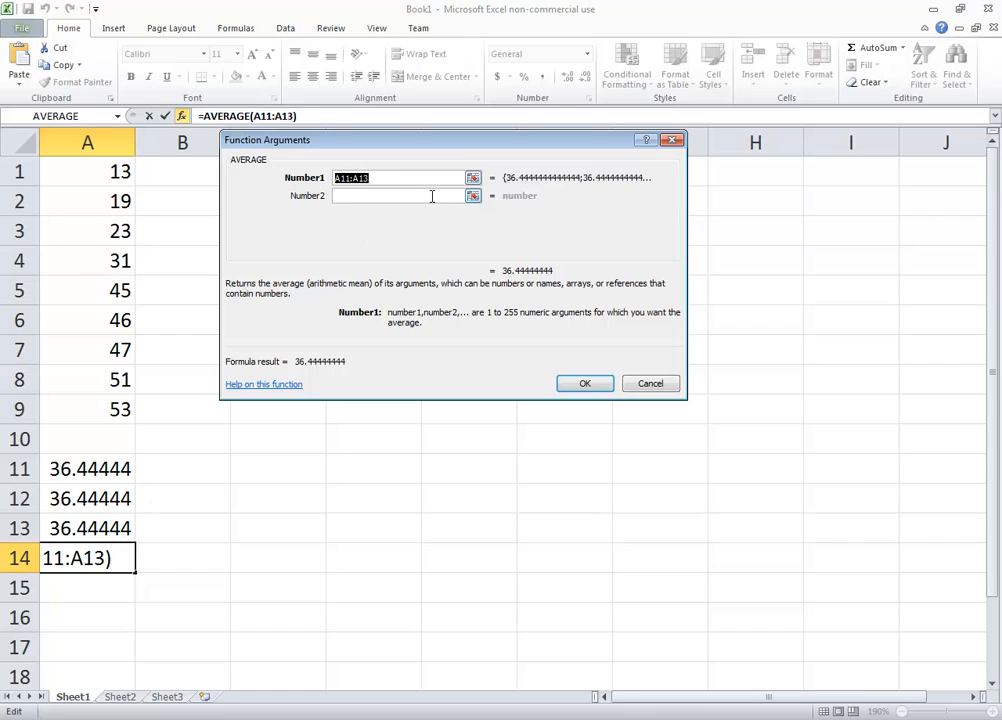
text(A1:A9)
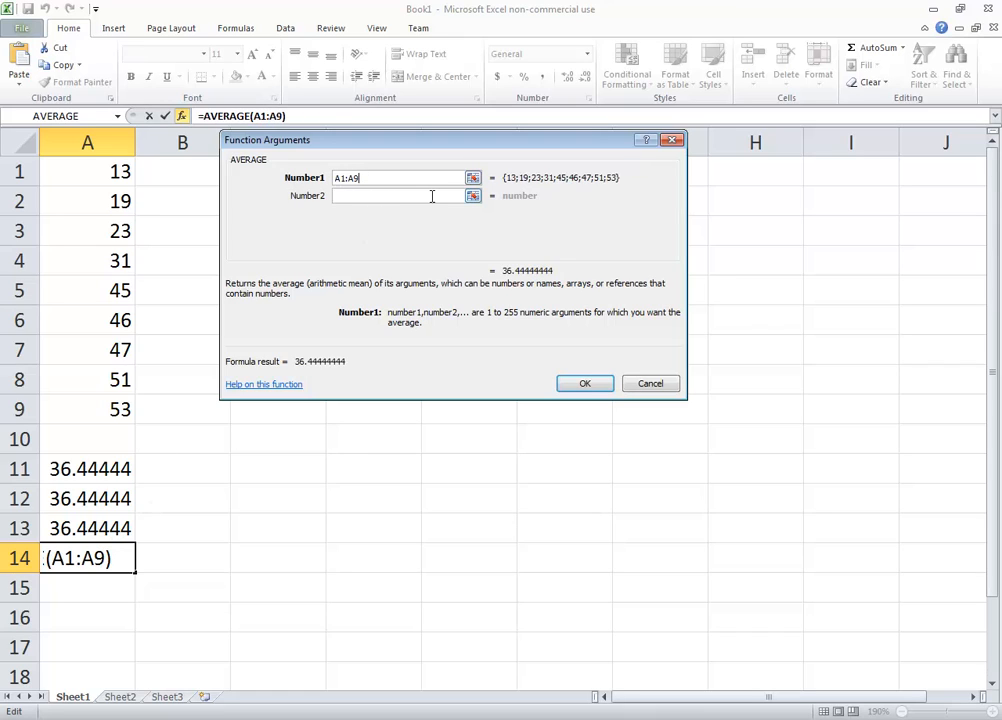
click(588, 386)
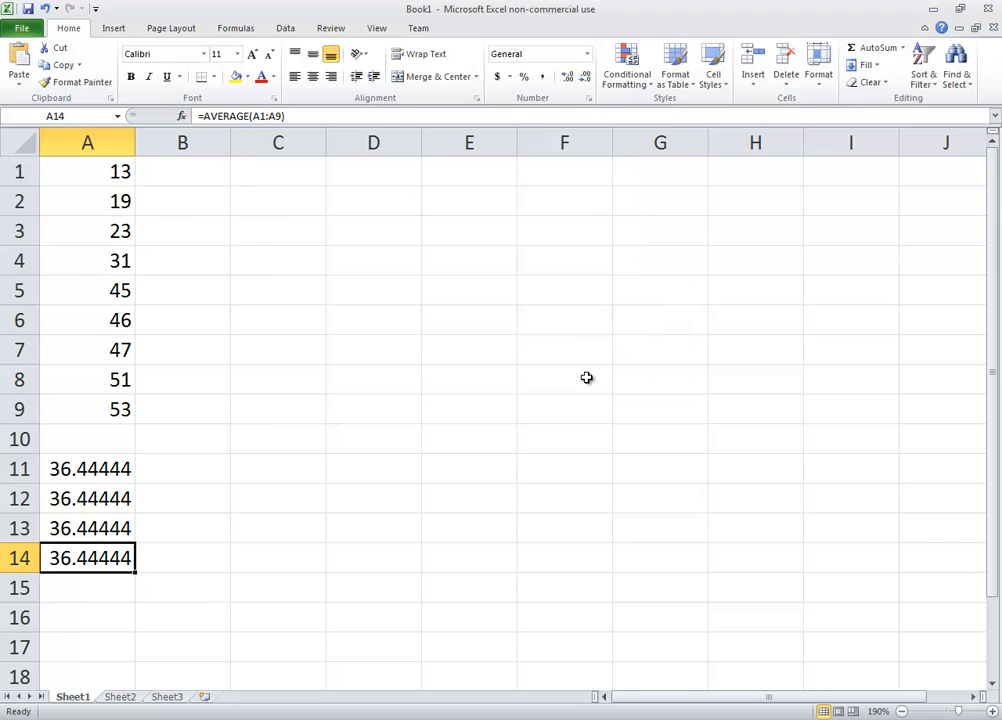
Start inserting a function in cell A15 and search for a function with the description "find the average"
click(88, 589)
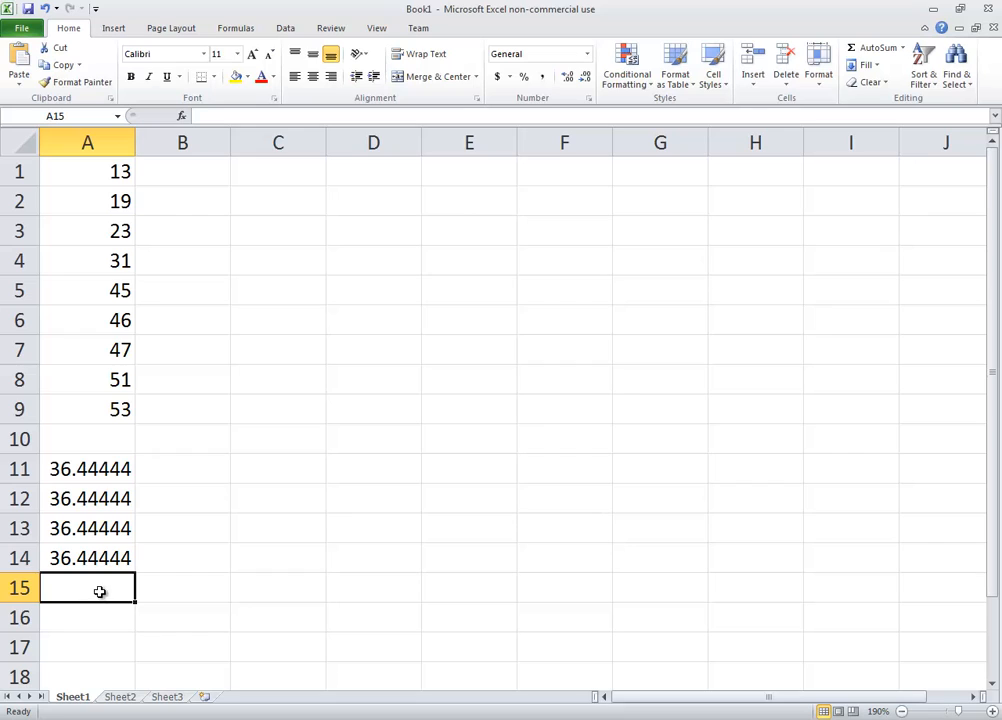
click(182, 116)
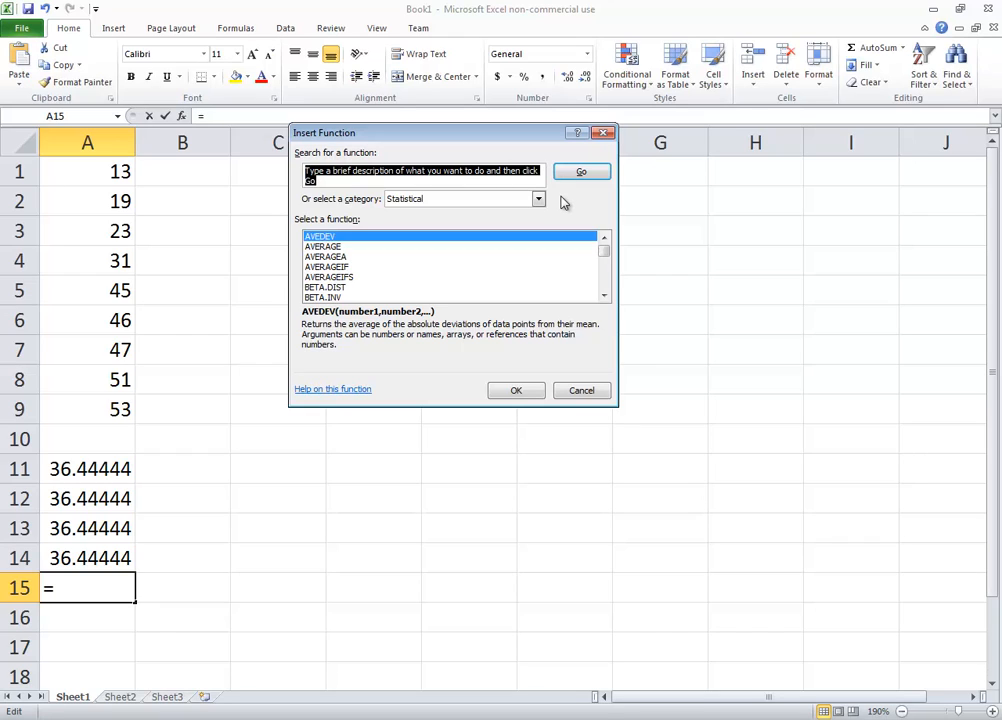
text(find)
text(the average)
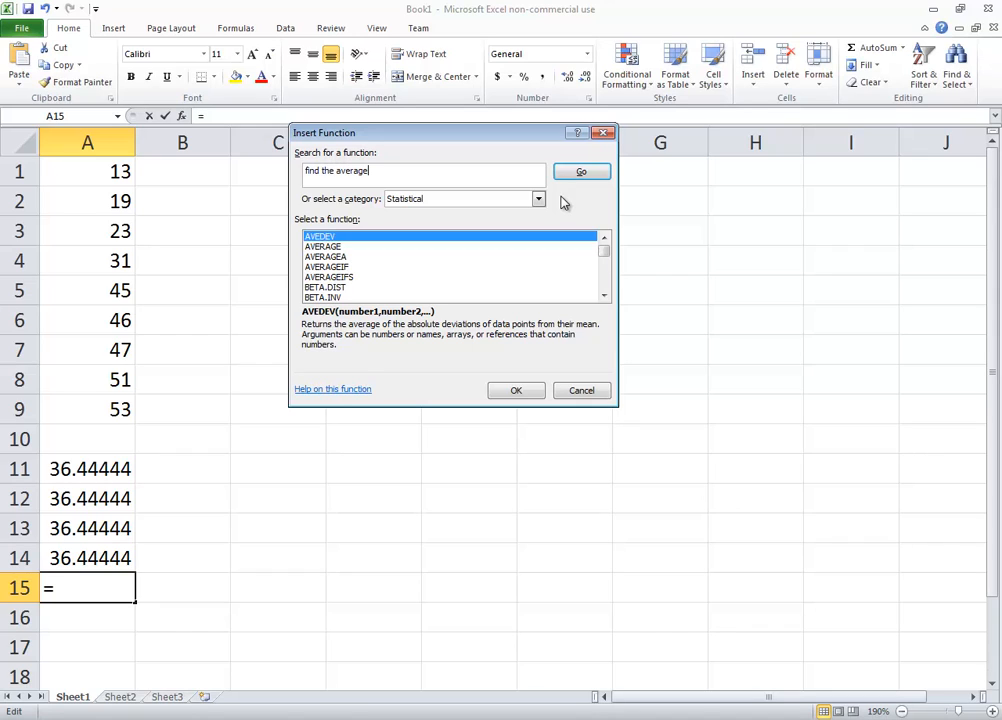
key(Return)
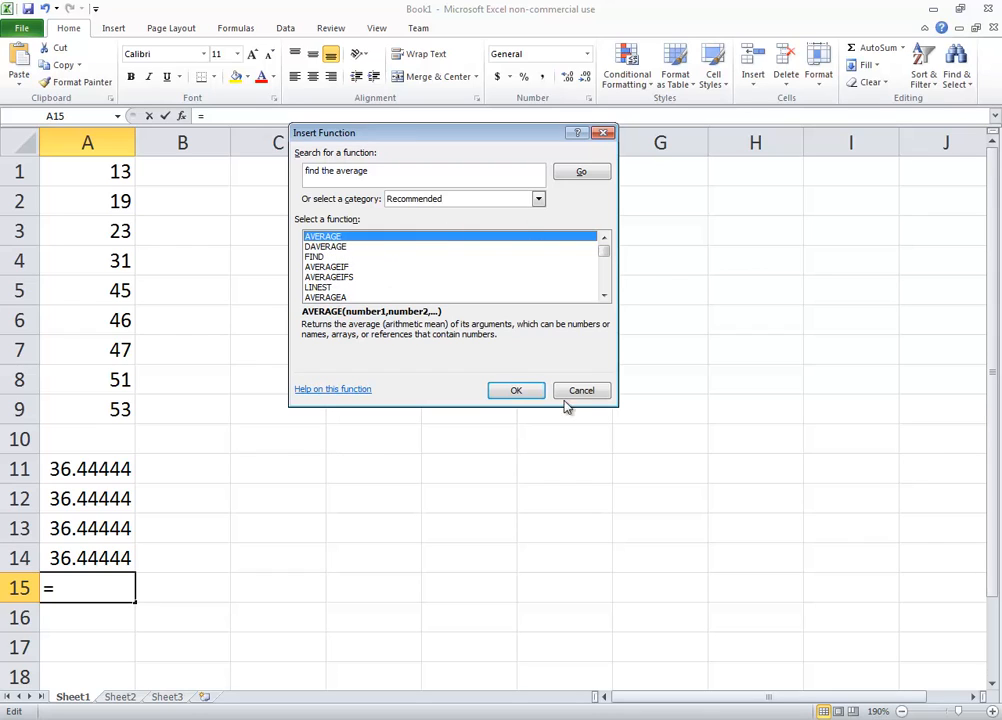
Insert the recommended AVERAGE function into cell A15 with A1:A9 as Number1, accepting the proposed formula correction
click(519, 394)
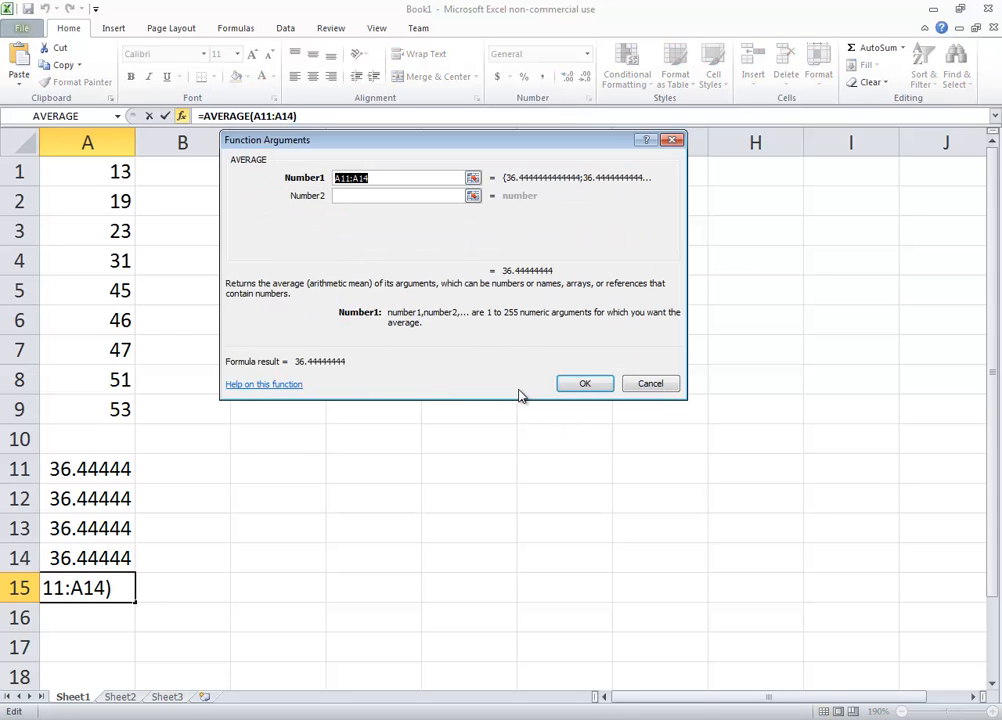
text(A1:A)
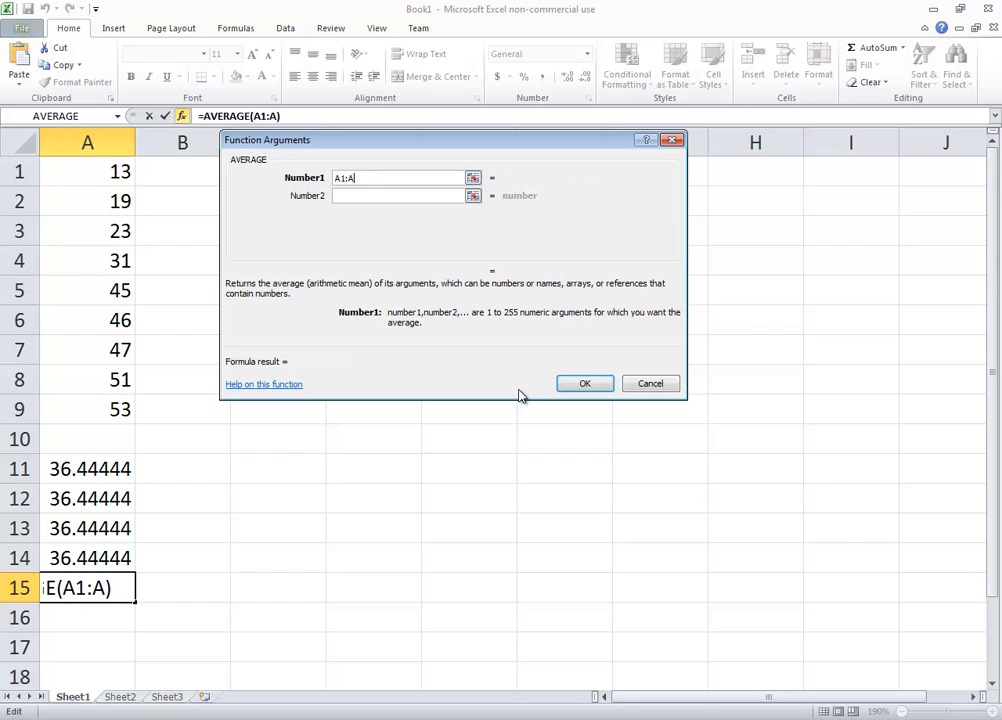
text(9))
key(Return)
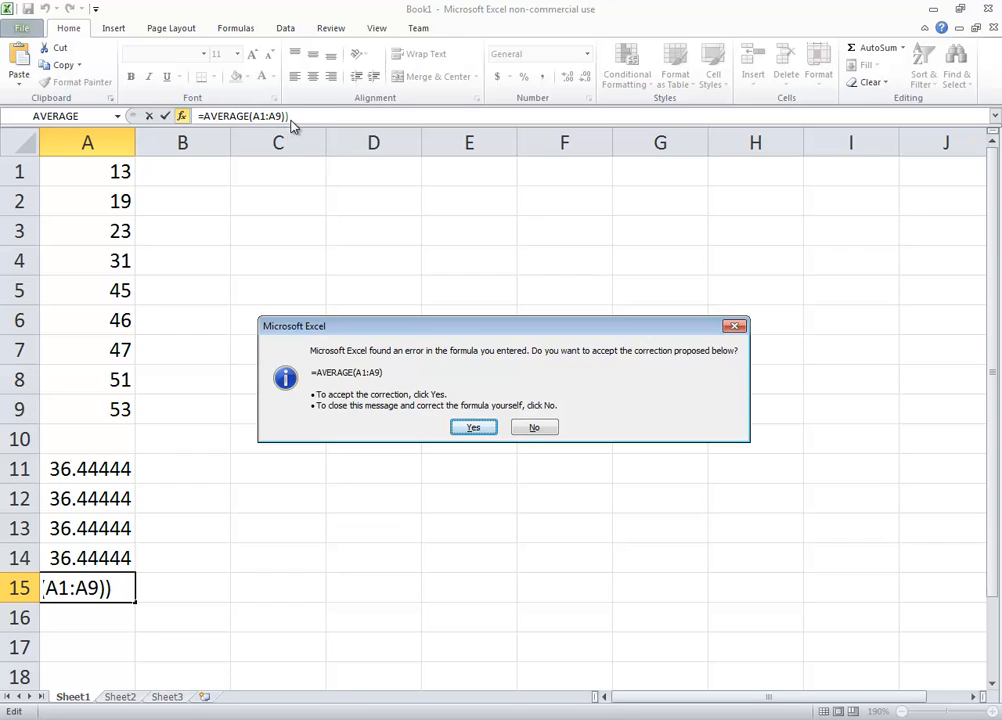
click(479, 426)
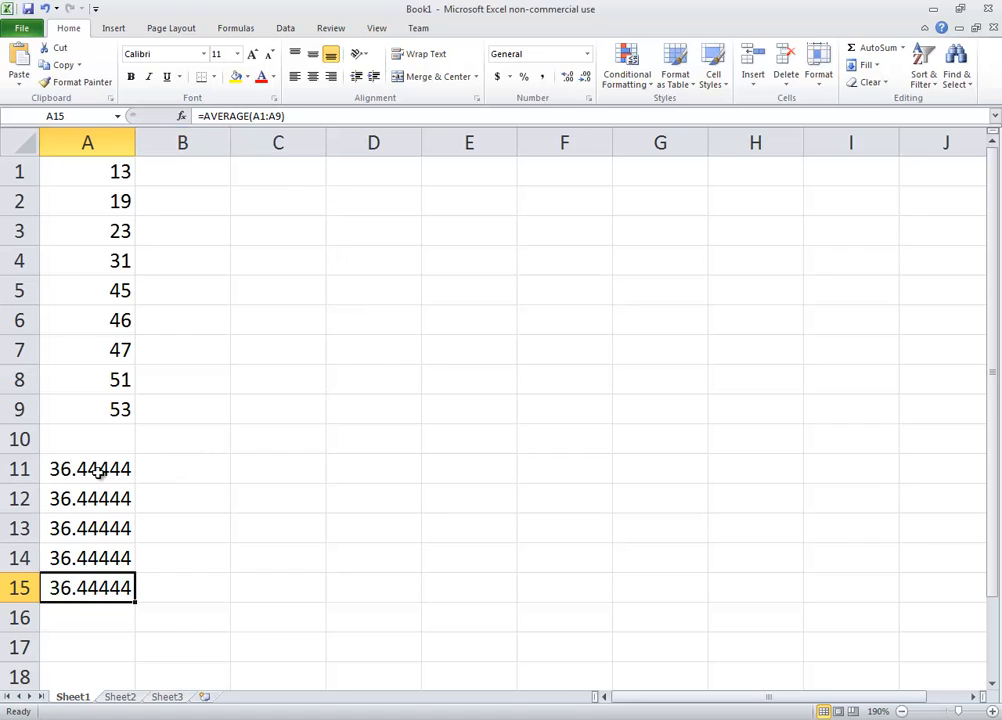
Clear the calculated means from cells A11:A15
drag(97, 470, 94, 575)
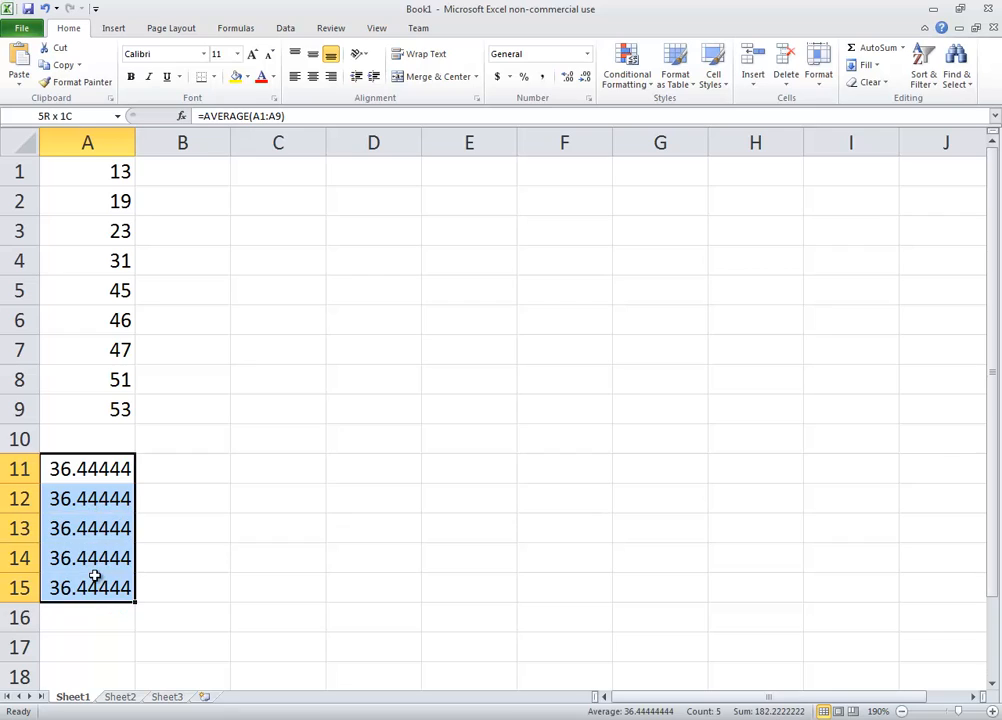
key(Delete)
click(300, 520)
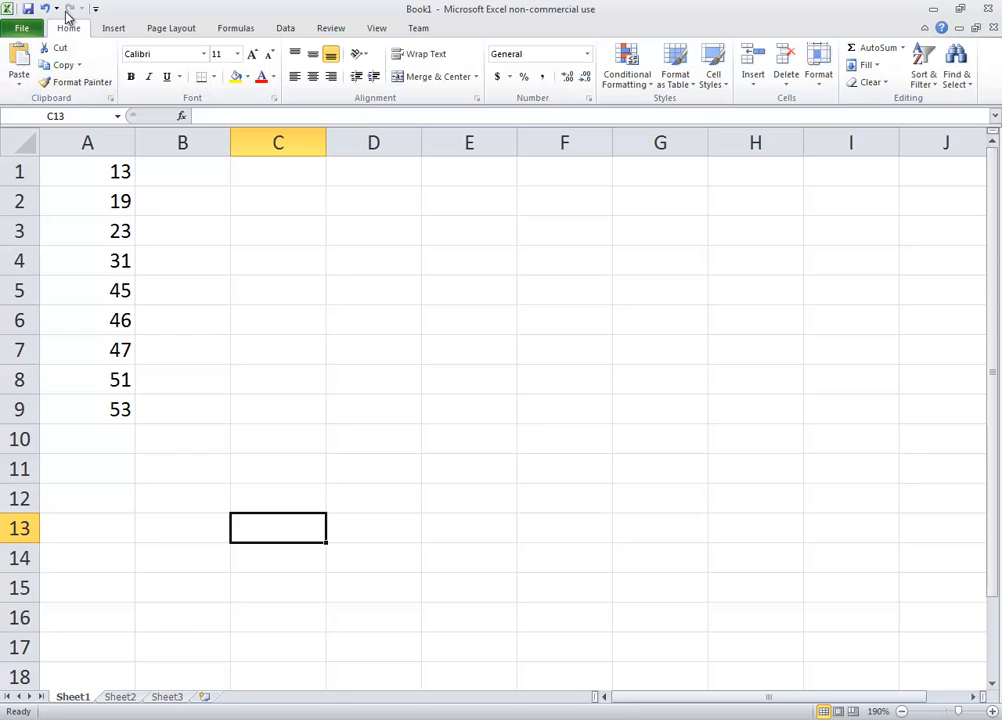
Make sure the Analysis ToolPak and Analysis ToolPak - VBA add-ins are enabled among the Excel add-ins
click(22, 29)
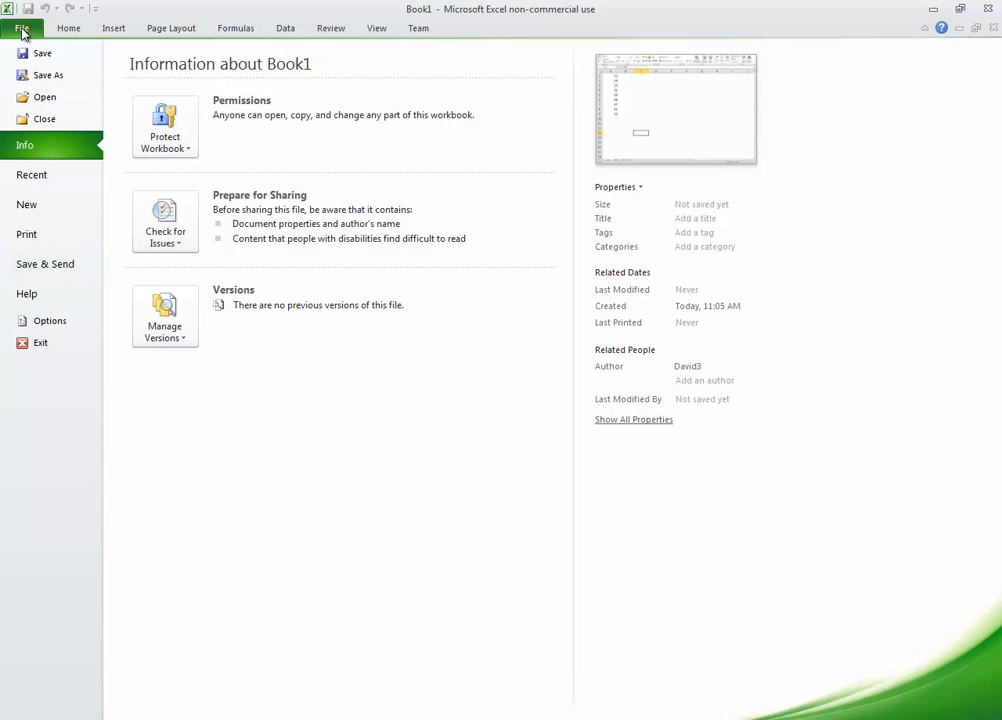
click(48, 329)
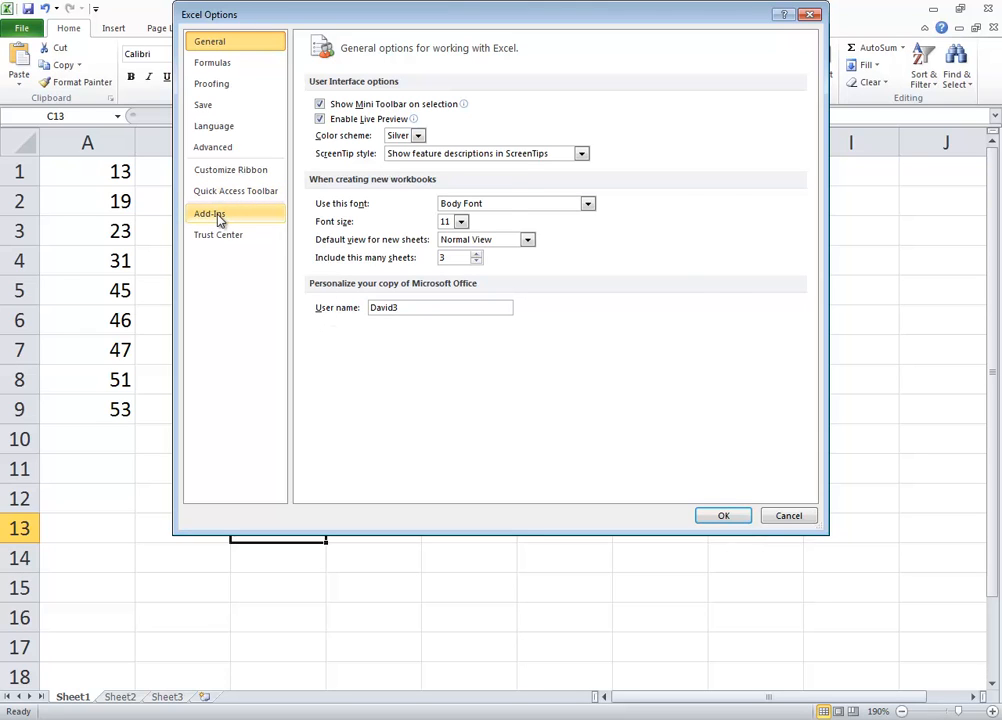
click(218, 217)
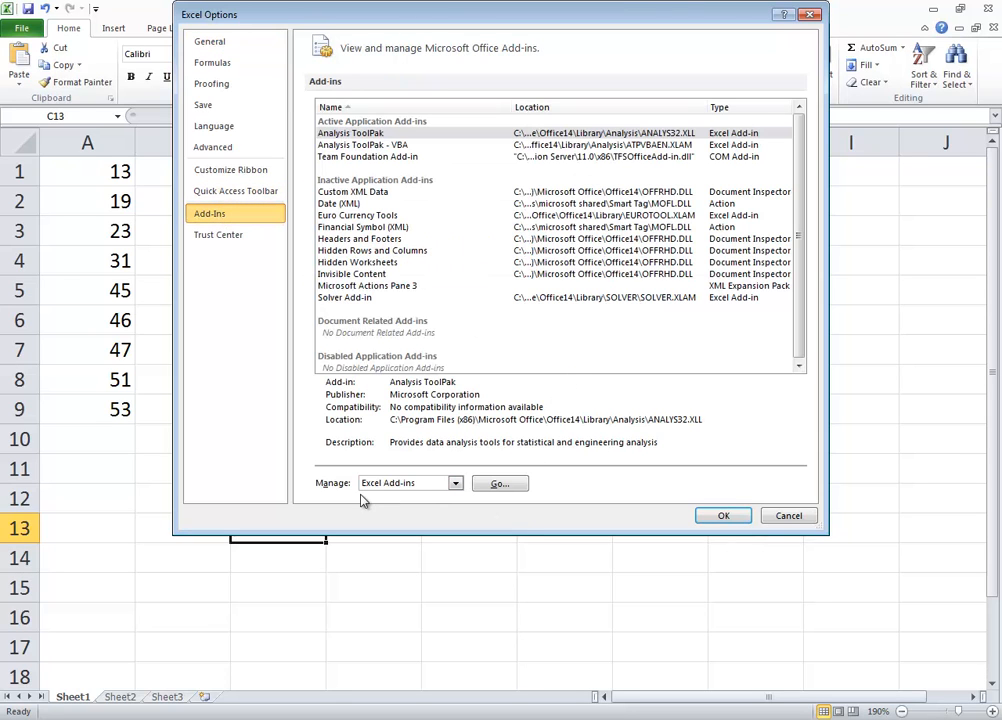
click(498, 485)
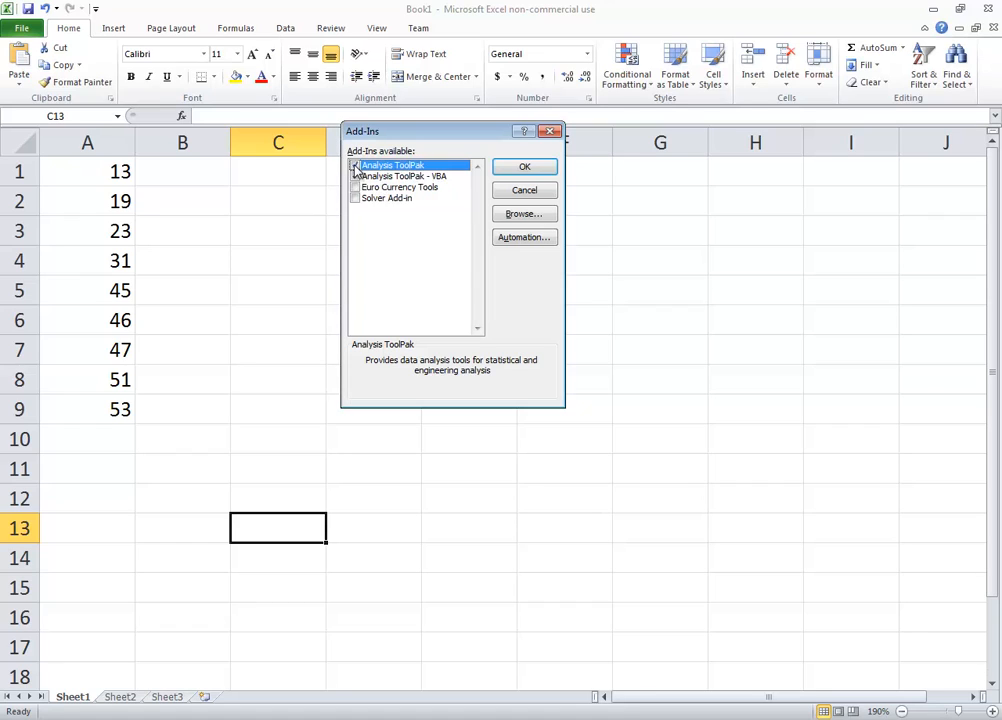
click(355, 176)
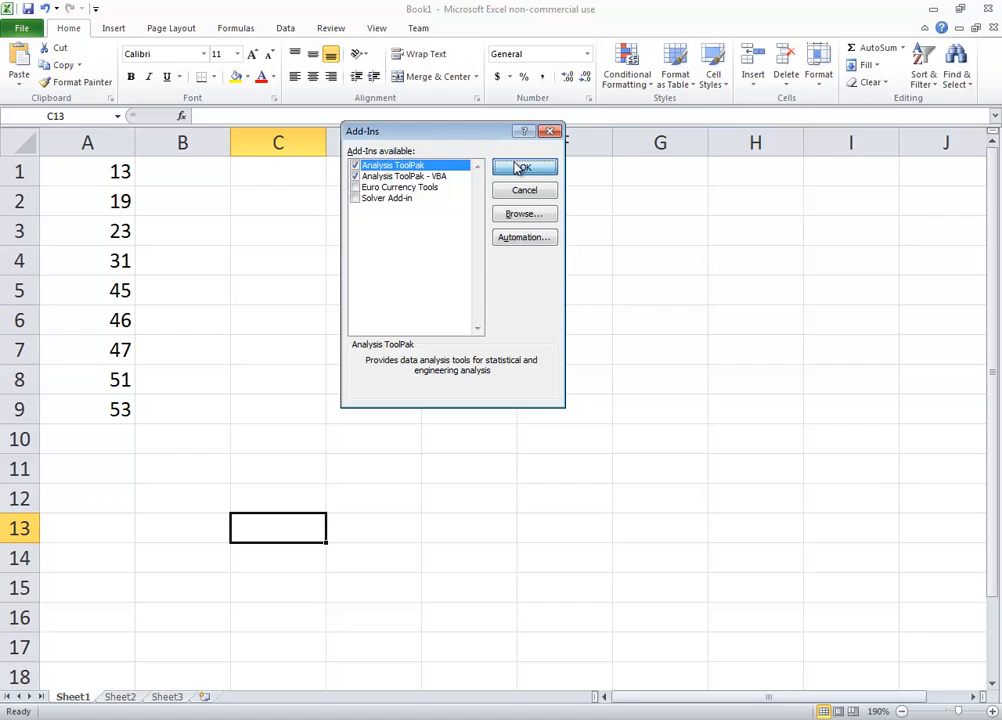
click(519, 166)
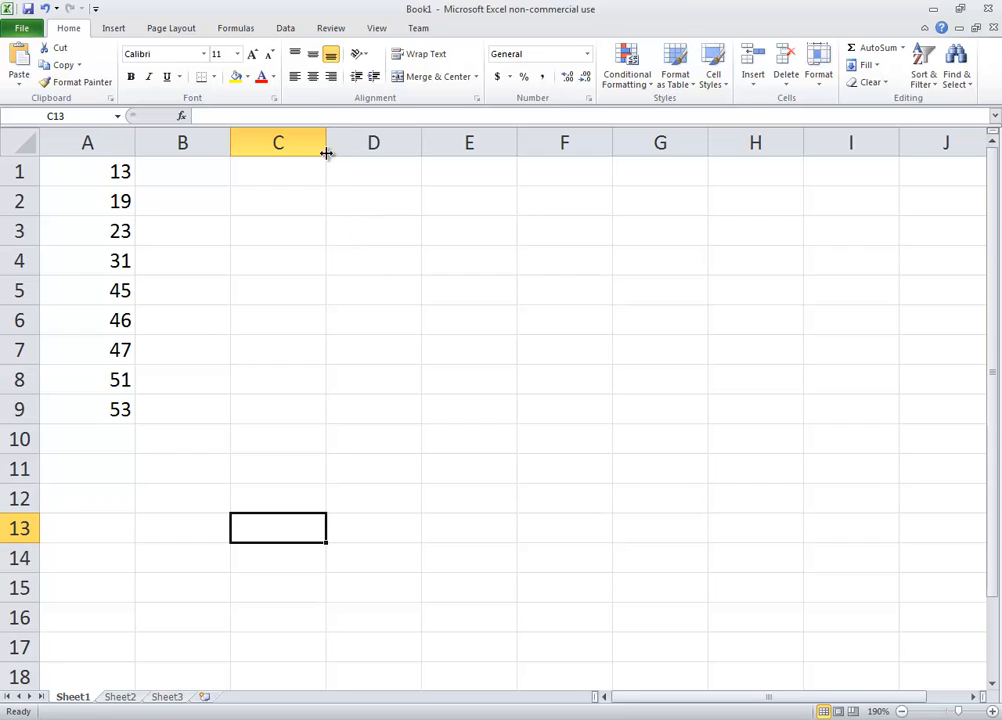
Run the Descriptive Statistics analysis on A1:A9, grouped by columns, with Summary statistics output to a new worksheet
click(287, 30)
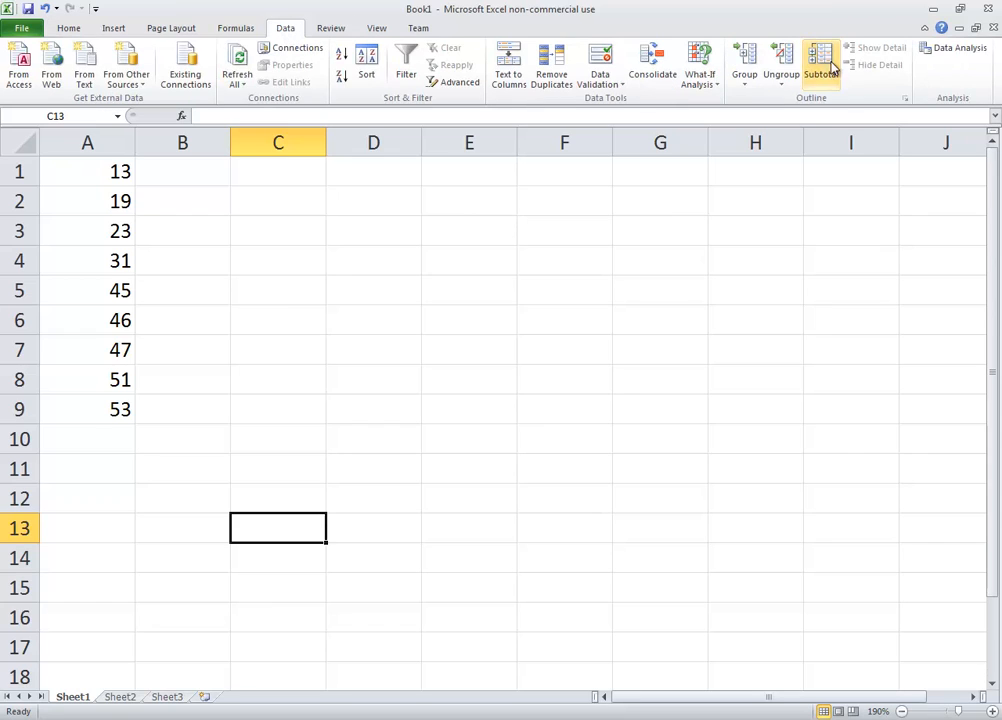
click(957, 52)
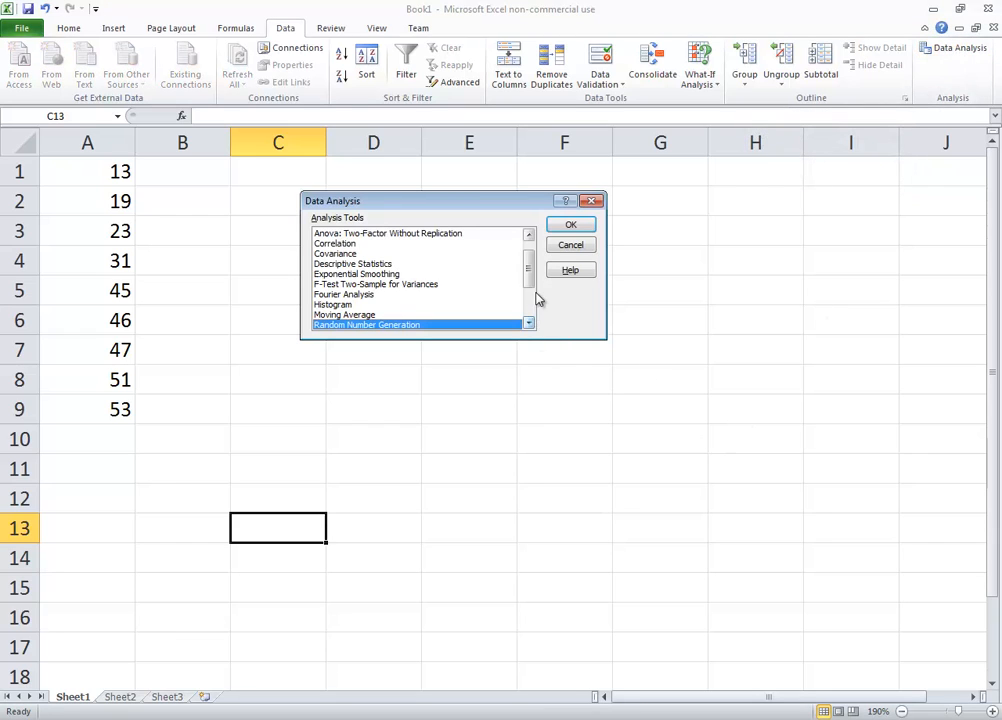
drag(532, 284, 531, 272)
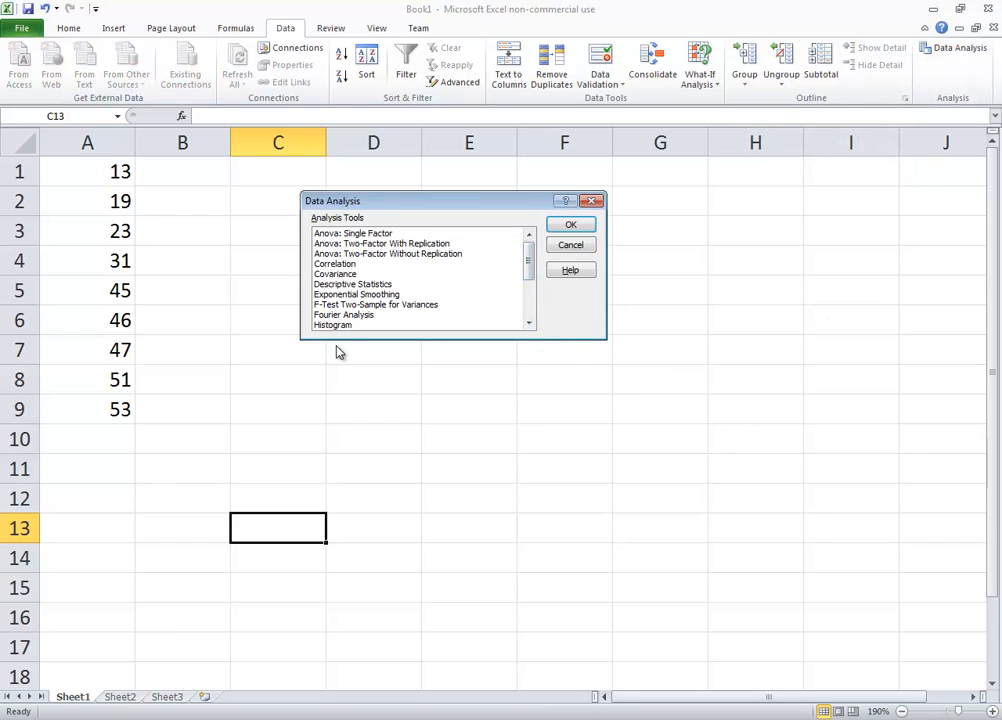
click(363, 285)
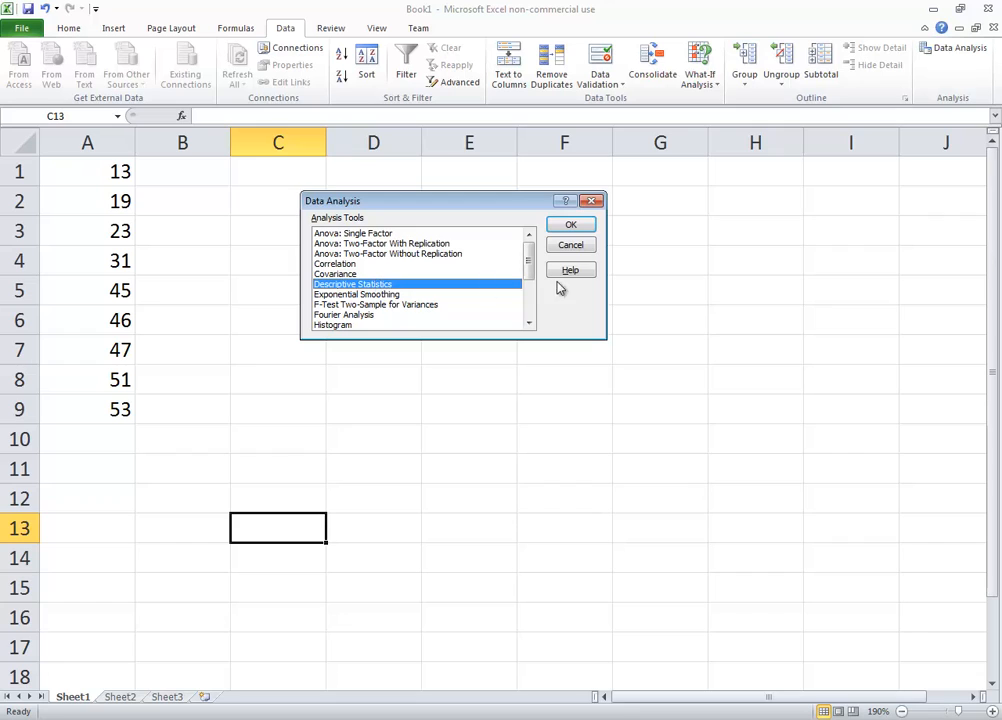
click(572, 225)
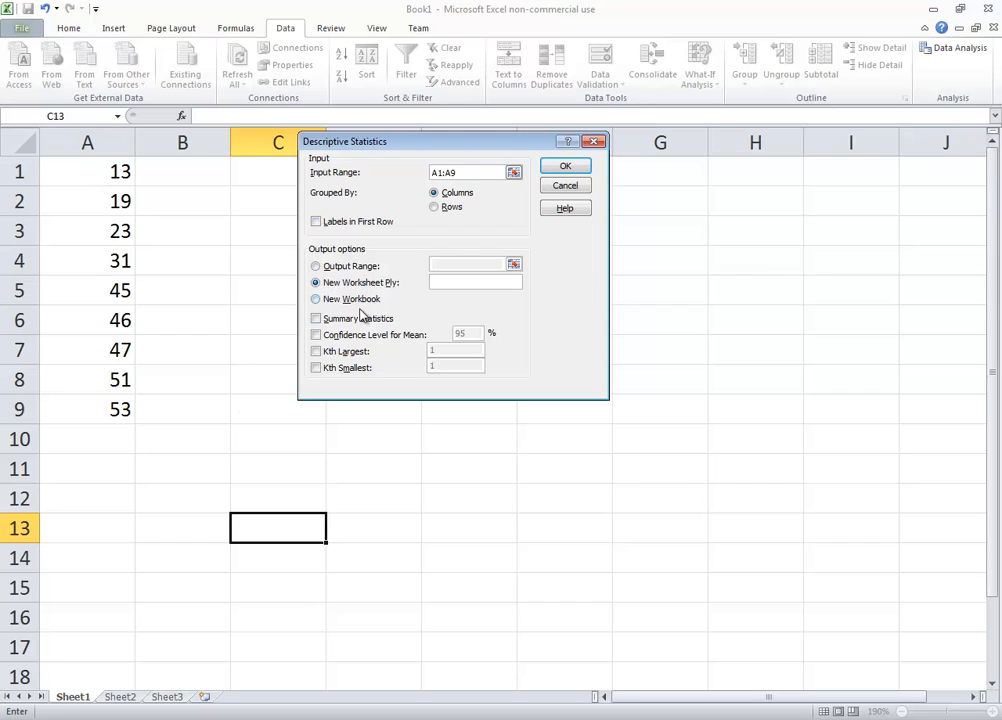
click(318, 320)
click(564, 167)
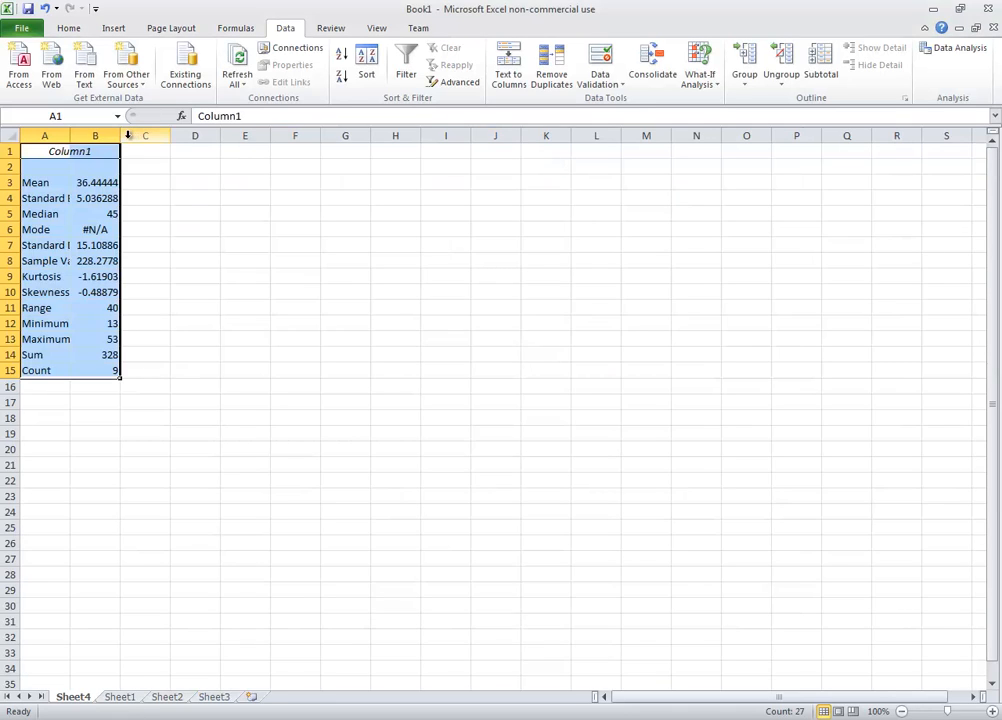
Widen column B of the statistics output and enlarge the sheet to 210% to read the mean
drag(120, 135, 167, 136)
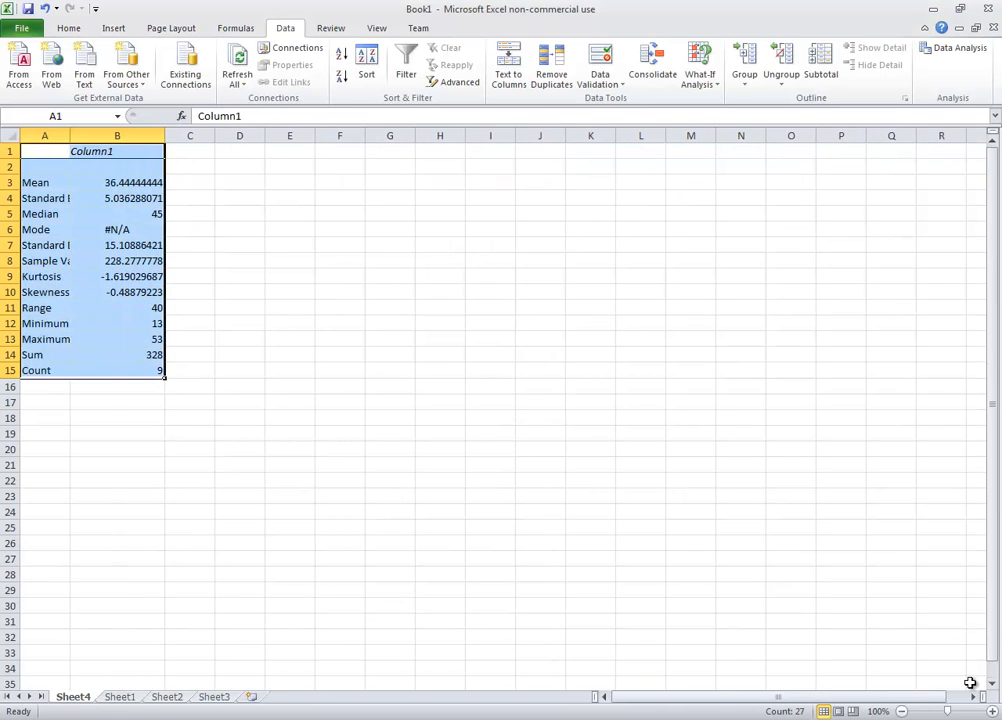
click(992, 711)
click(992, 711)
click(992, 711)
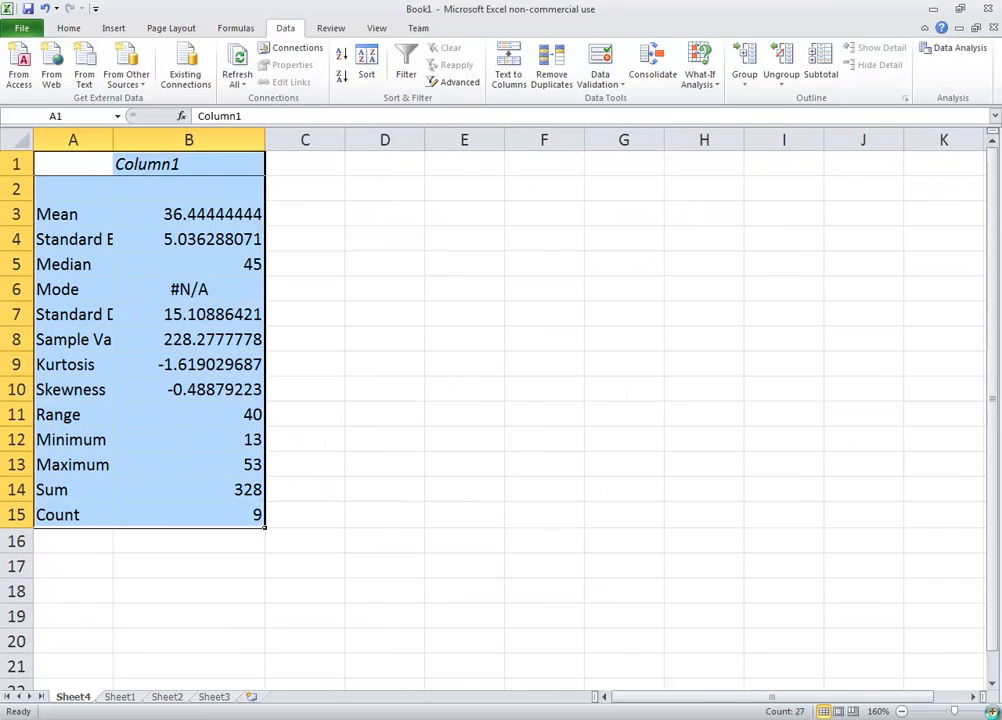
click(992, 711)
click(992, 711)
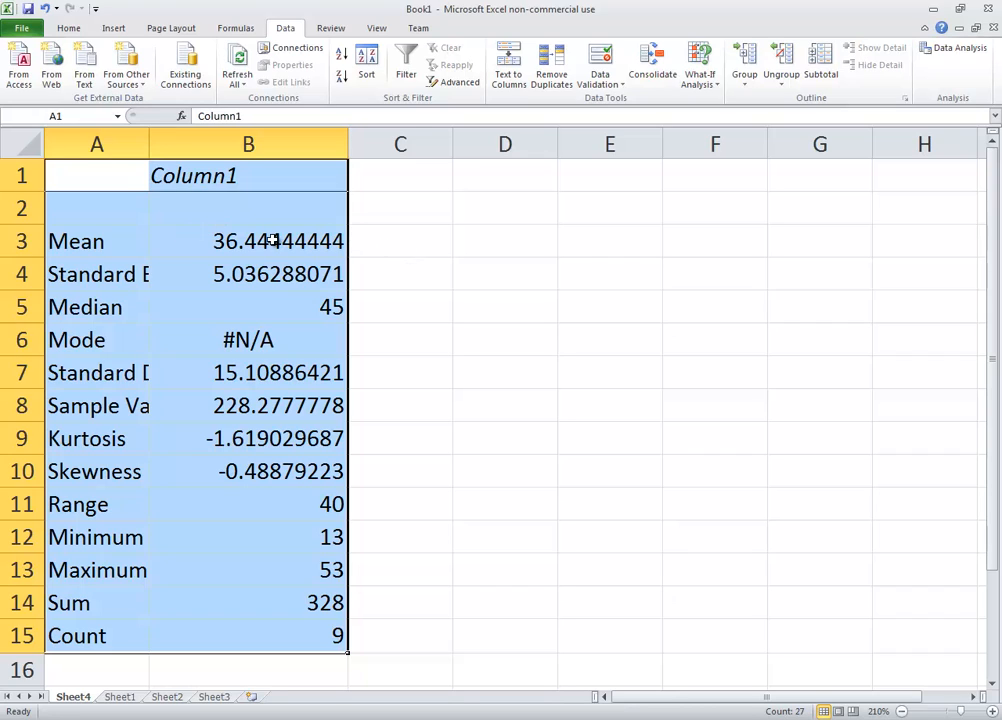
click(409, 240)
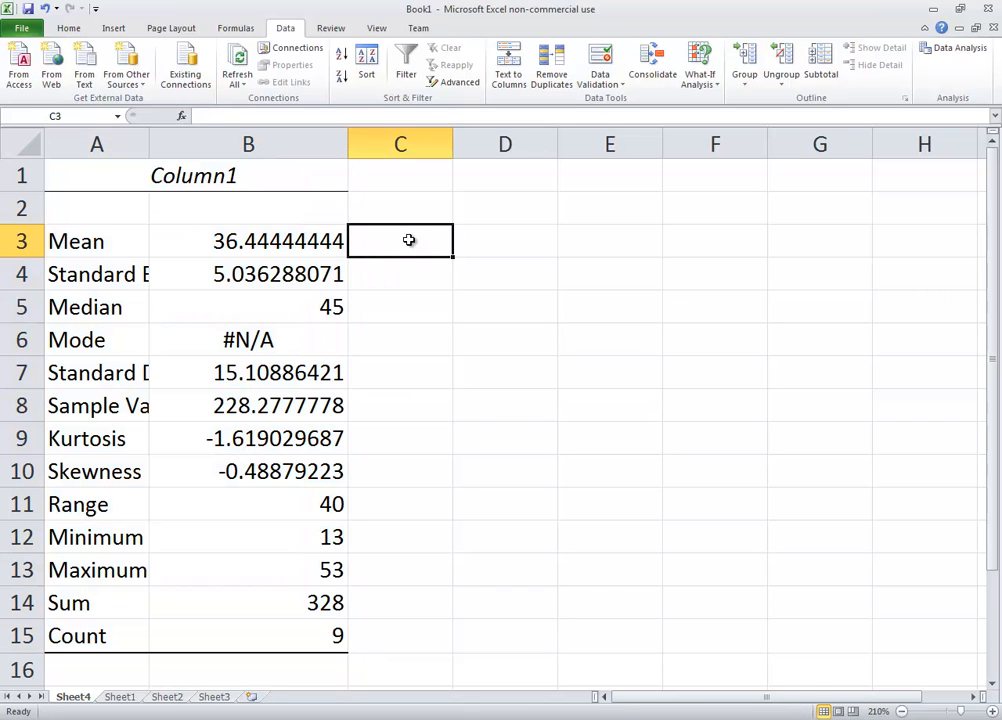
Calculate the mean in cell A11 of Sheet1 with an average formula over A1:A9
click(120, 697)
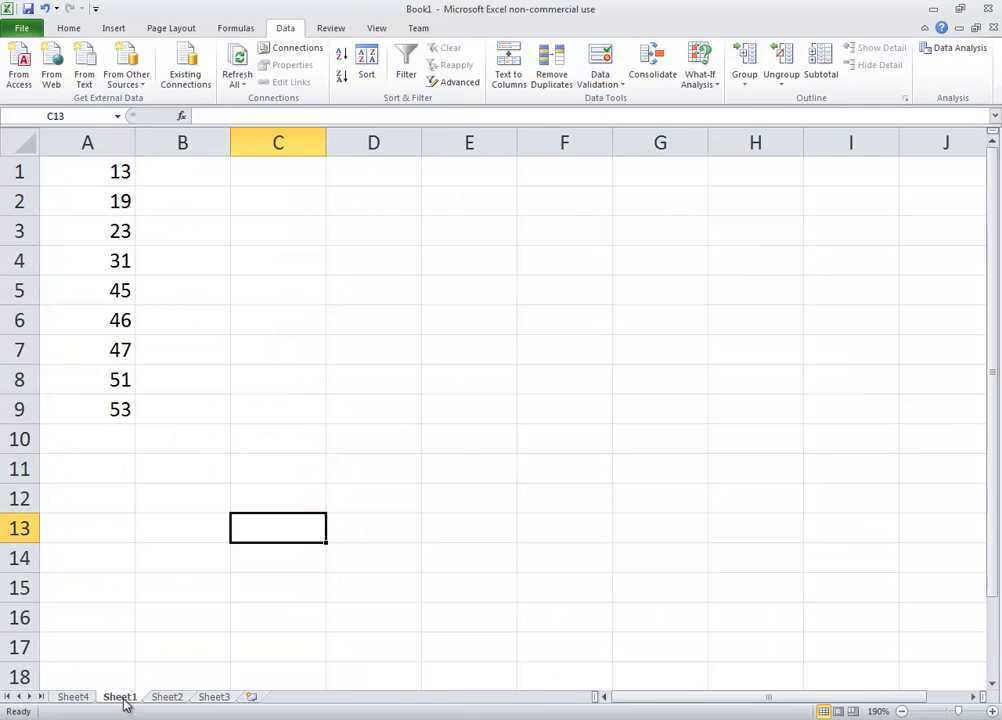
click(107, 464)
text(=av)
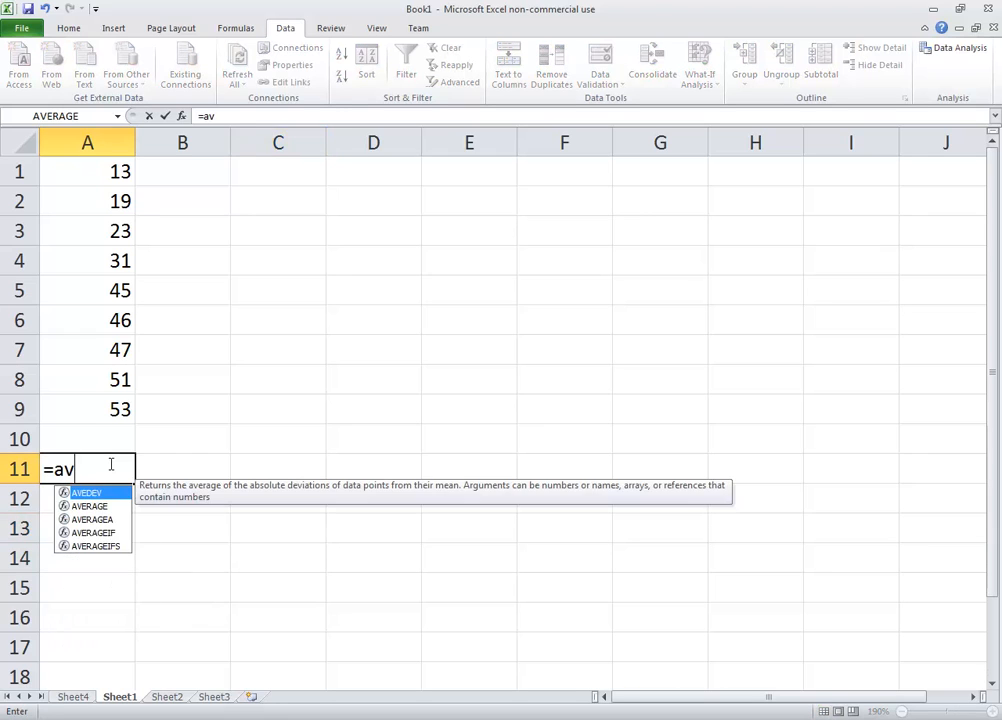
text(erage(A1)
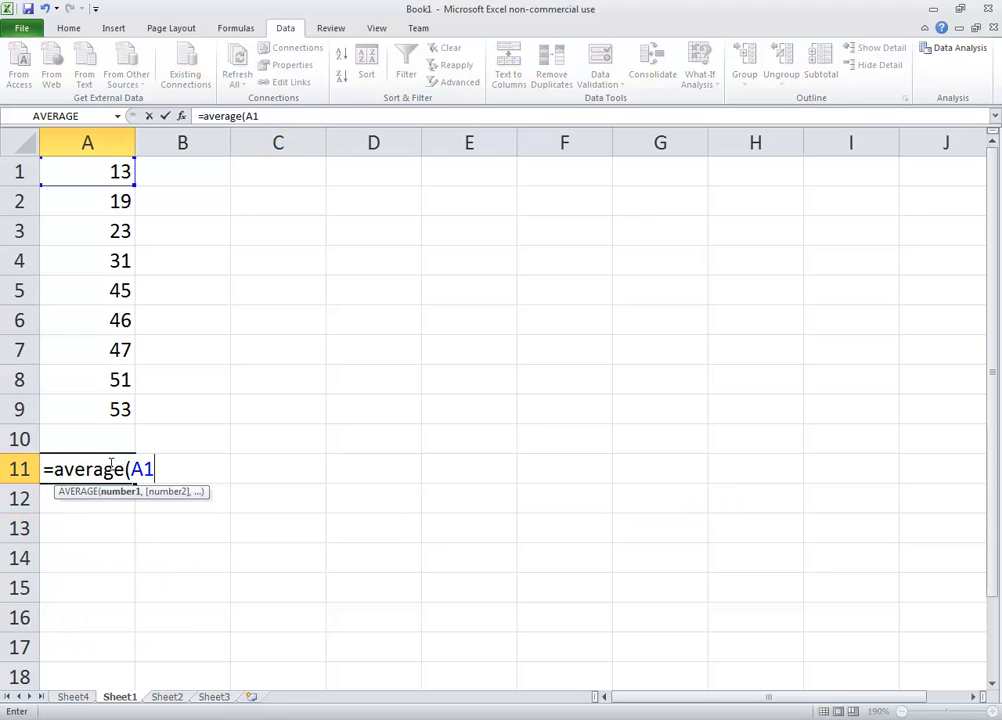
text(:A9)
key(Return)
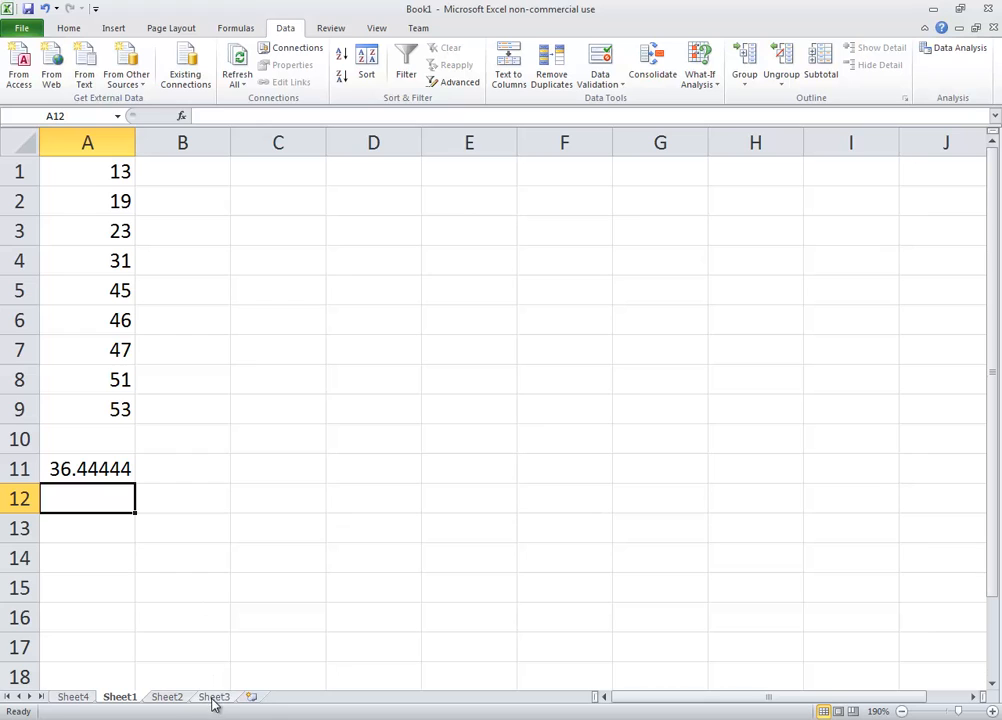
Set cell A1 on Sheet1 to 21 and compare the formula's mean with the mean on Sheet4
click(74, 697)
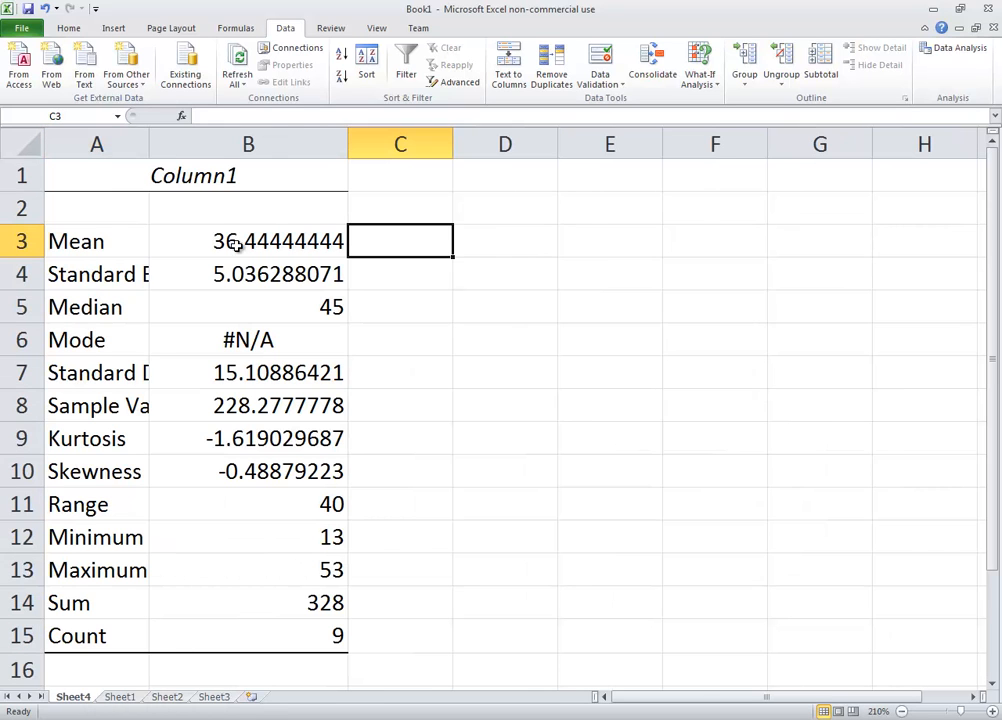
click(120, 697)
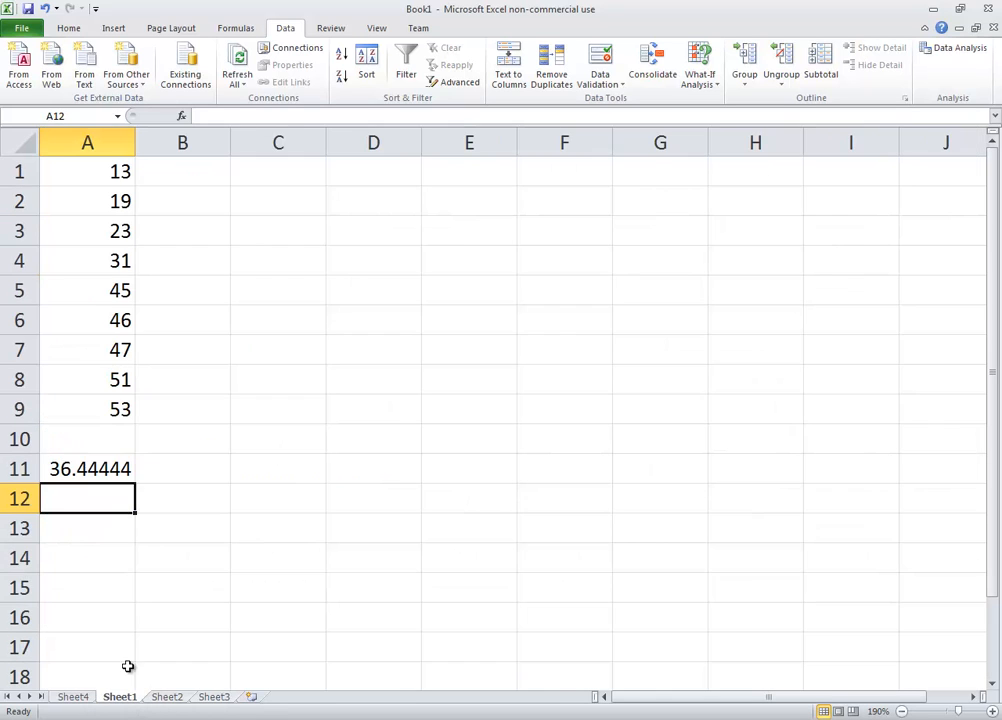
click(103, 172)
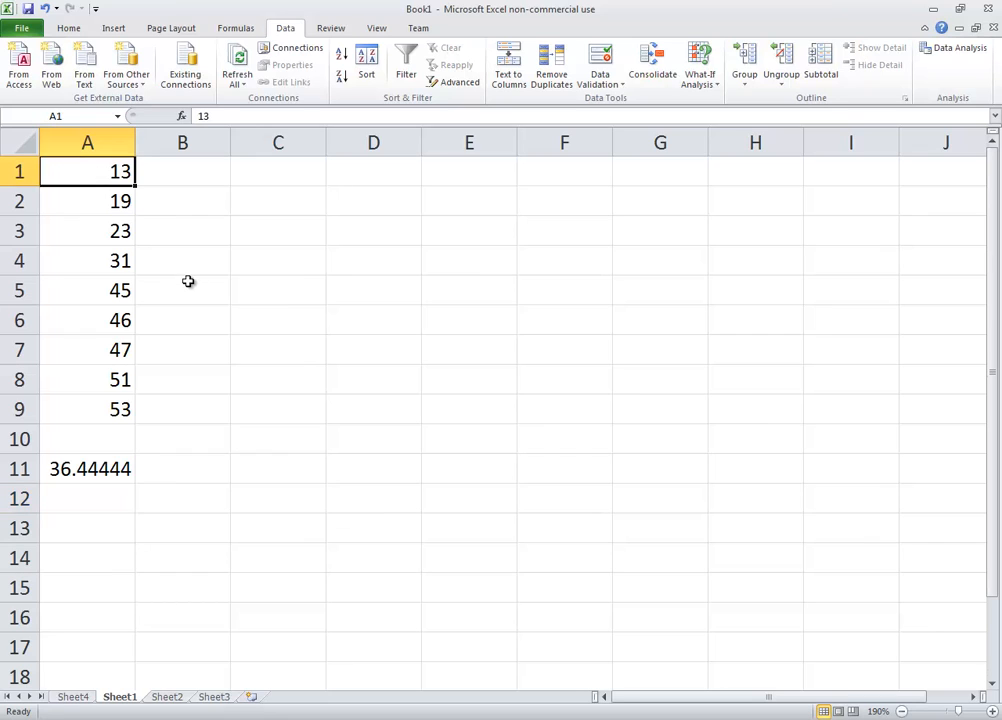
text(21)
key(Return)
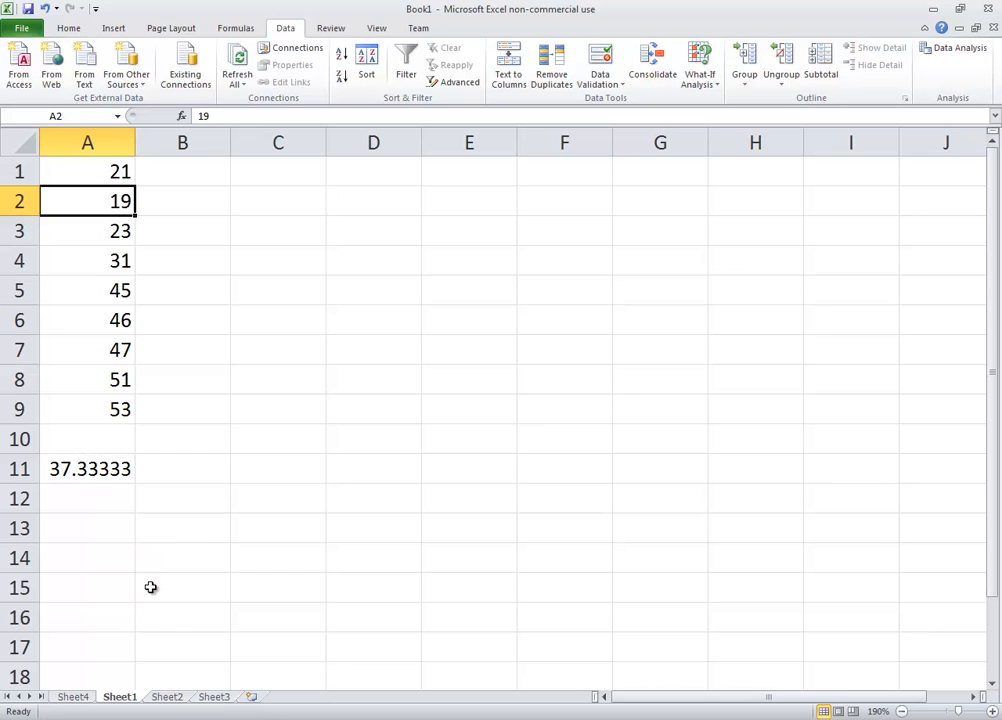
click(76, 698)
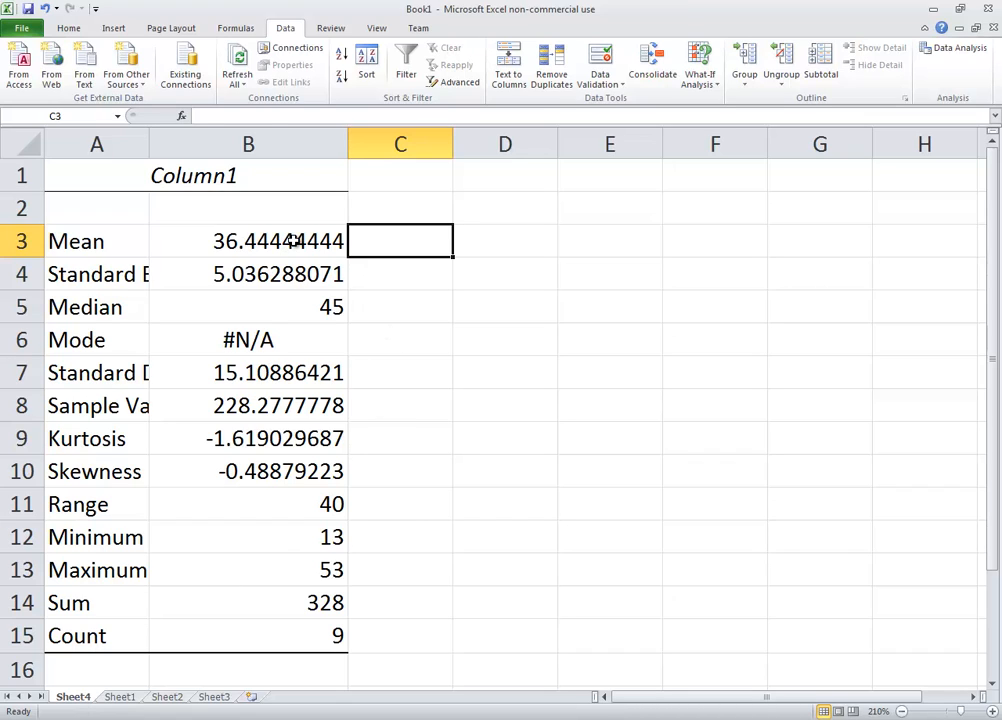
Inspect the content of the mean cell on Sheet4, and set A4 to 55, A5 to 22 and A7 to 100 on Sheet1
click(293, 240)
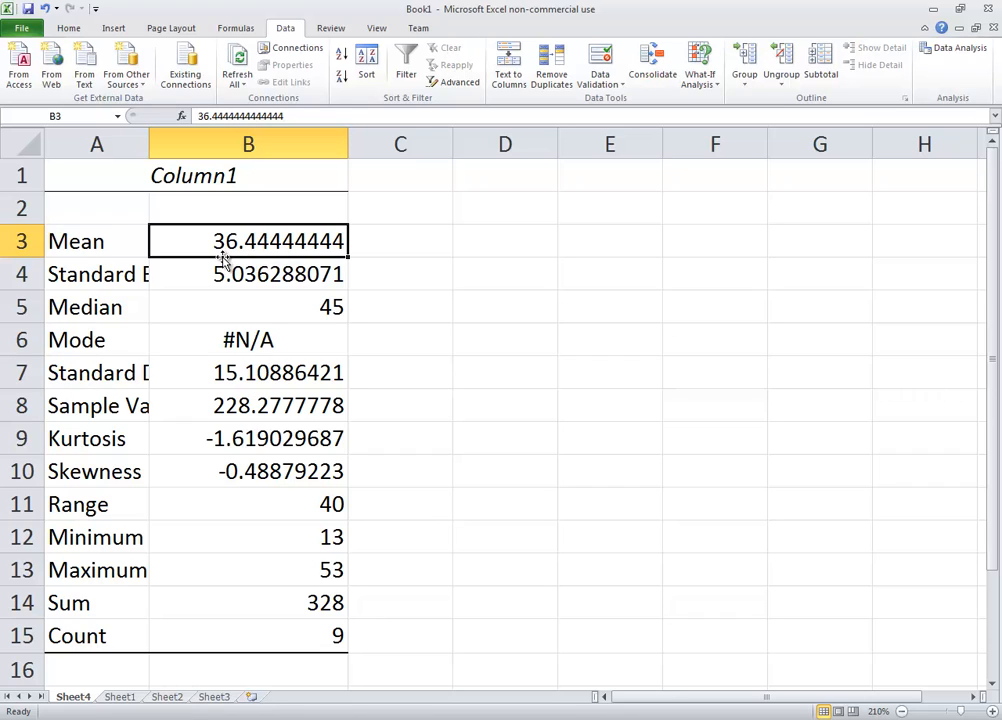
click(130, 697)
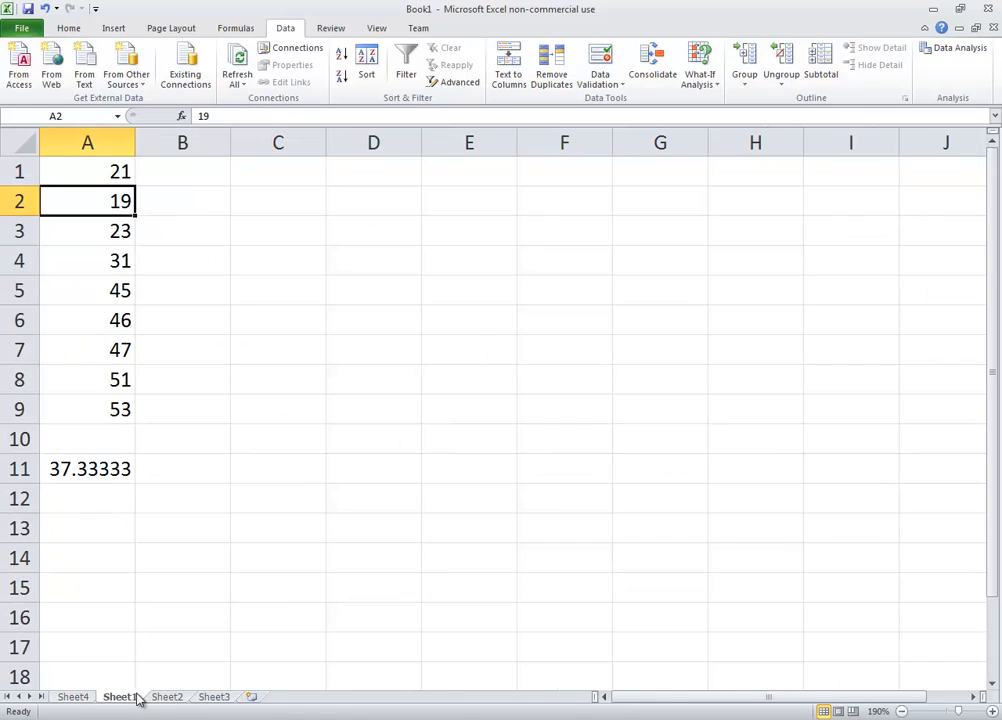
click(120, 261)
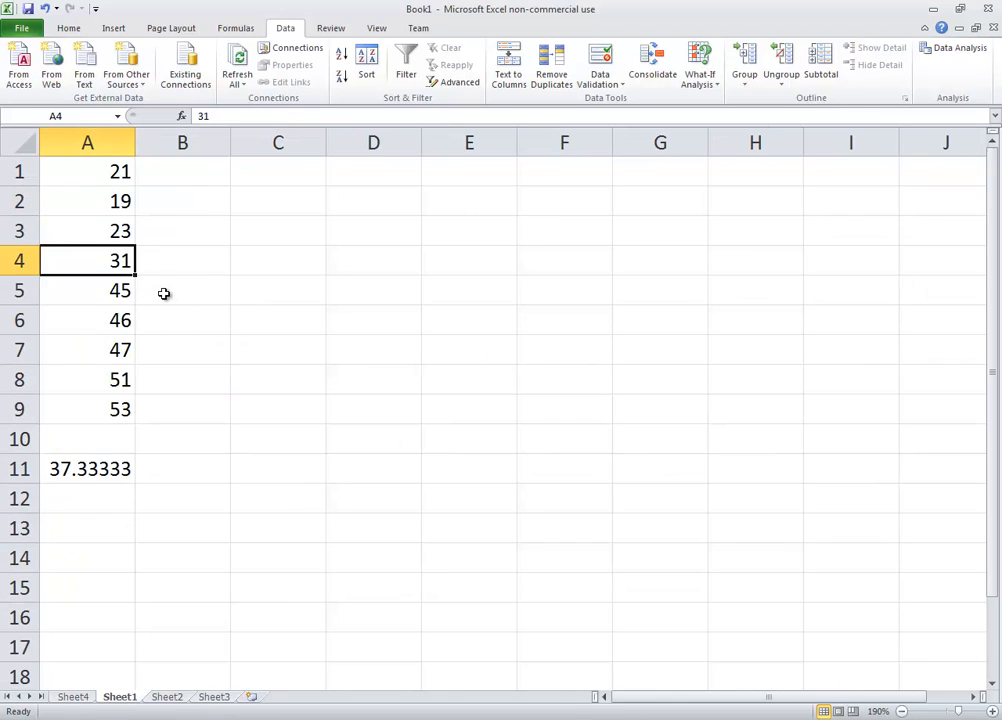
text(55)
key(Return)
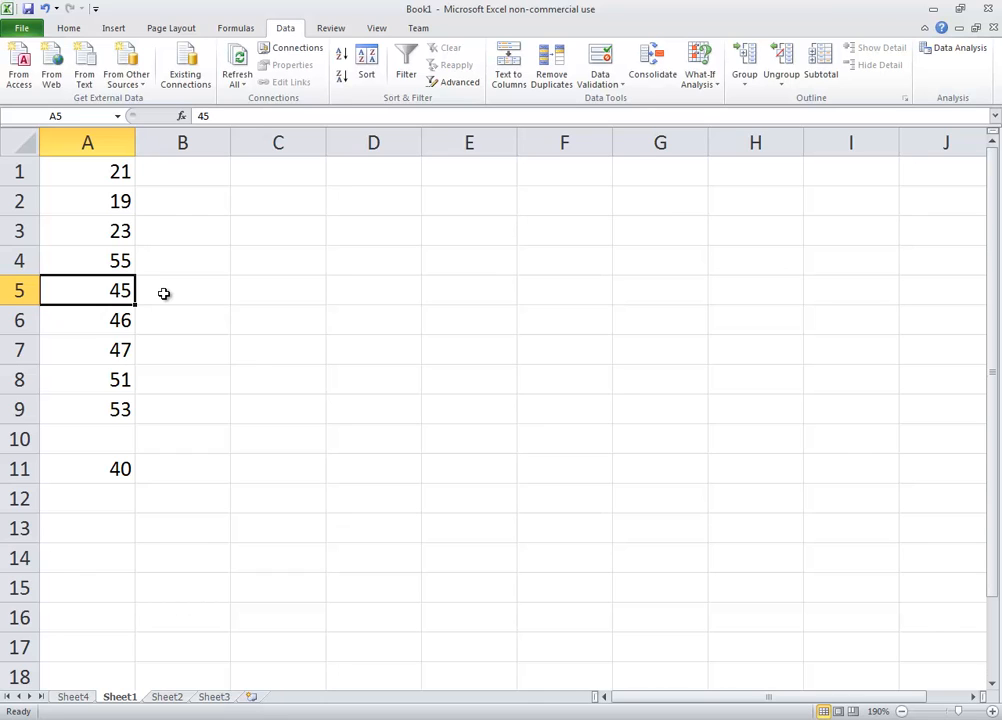
text(22)
key(Return)
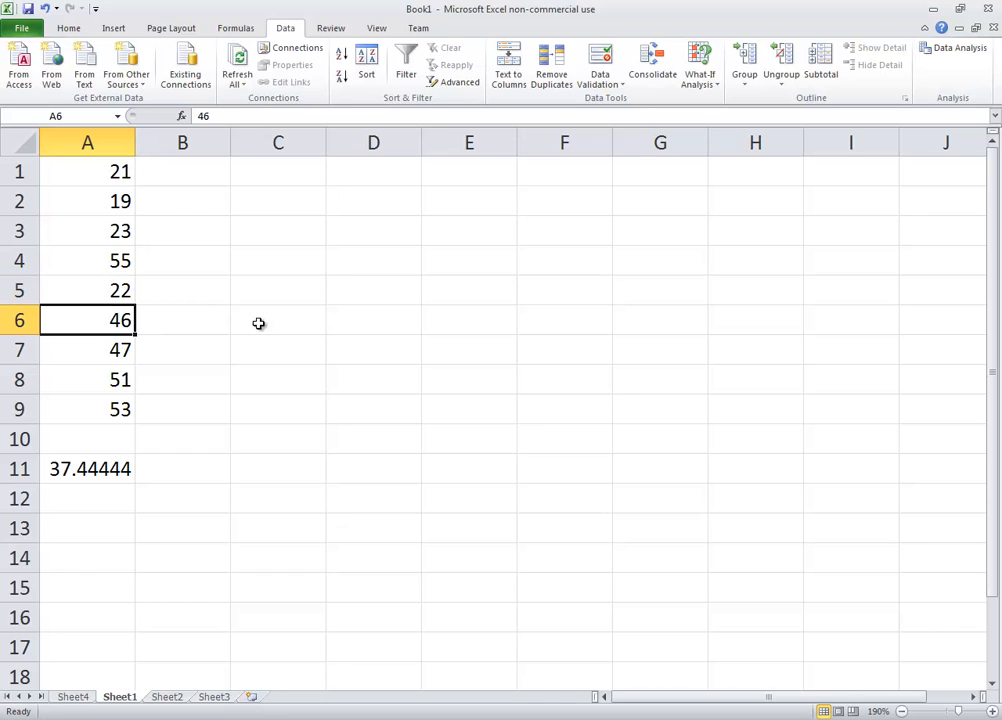
click(118, 348)
text(100)
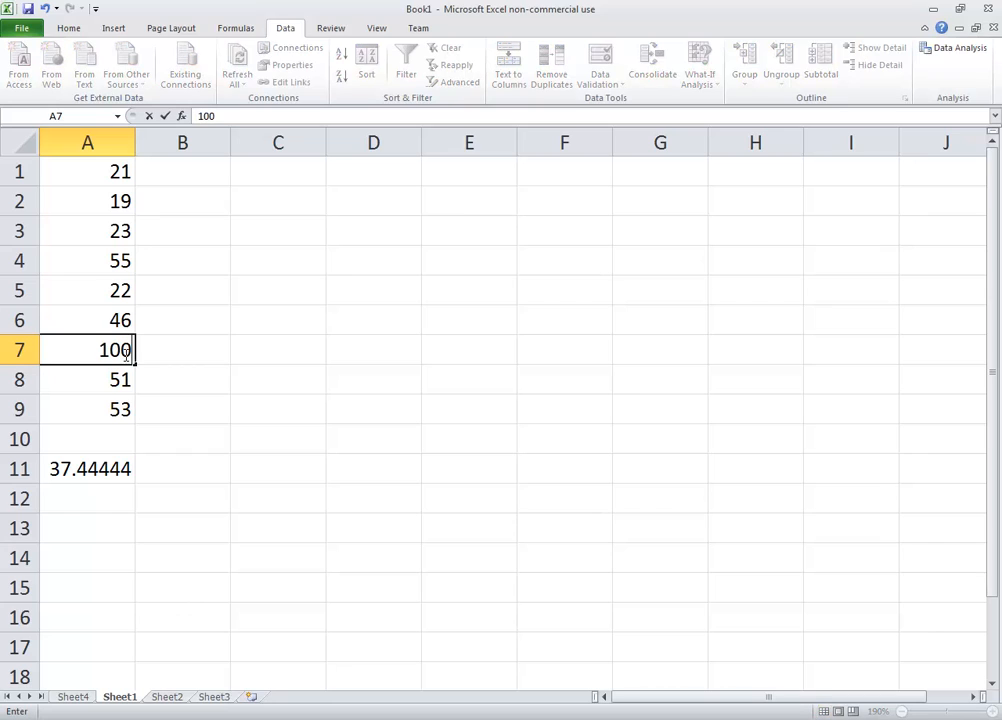
key(Return)
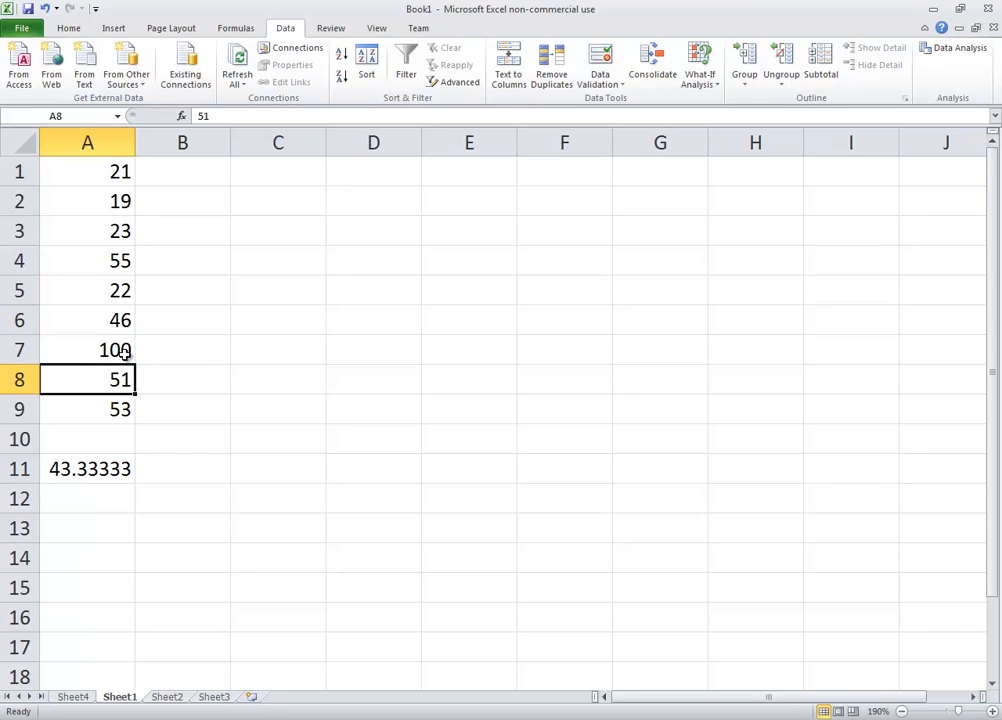
click(293, 436)
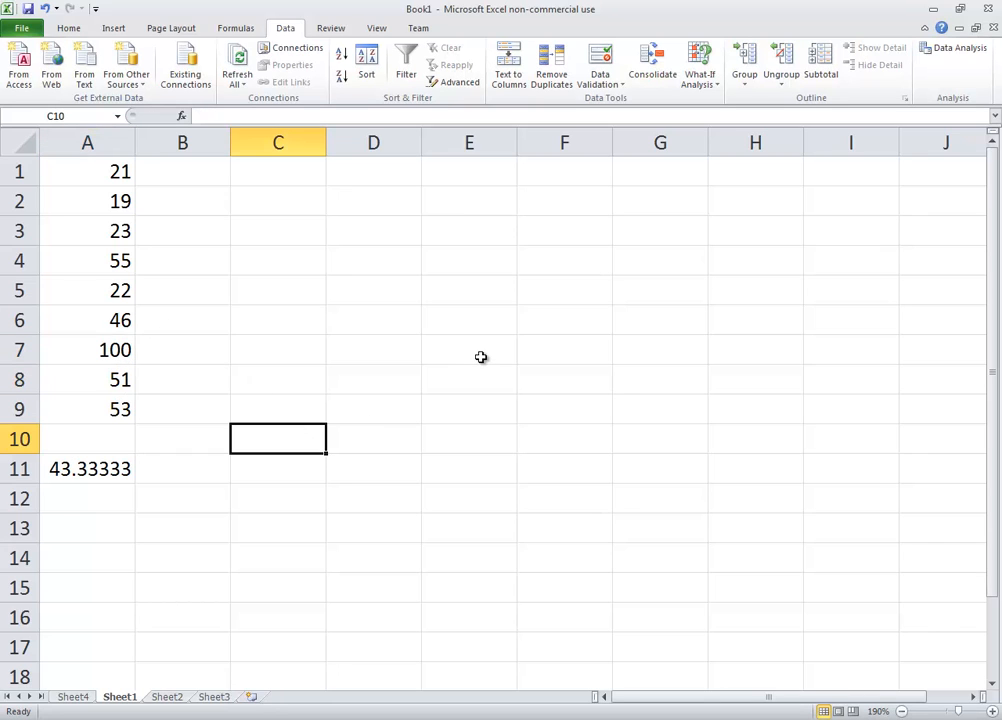